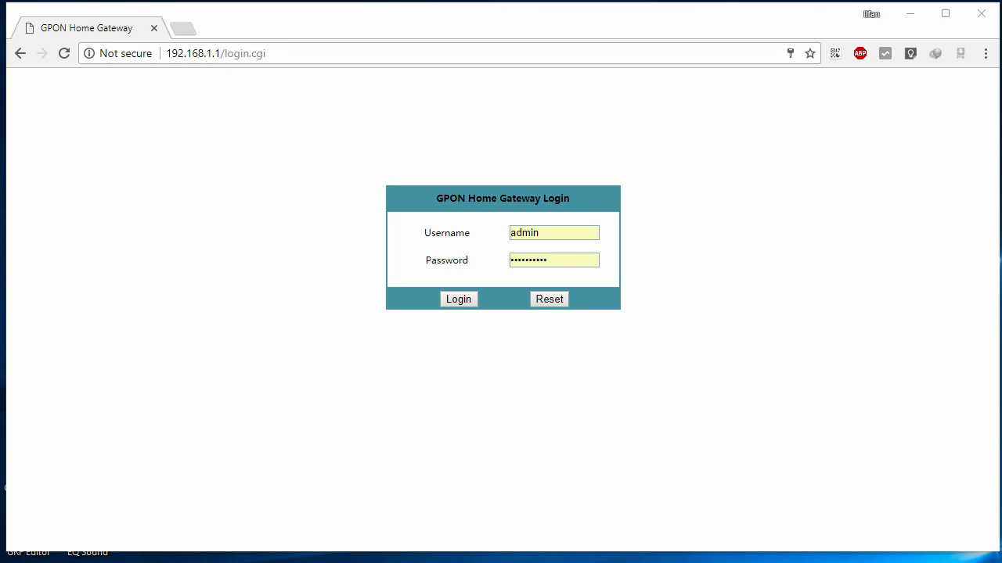
Highlight the gateway address 192.168.1.1 in the browser's address bar.
left_click(746, 180)
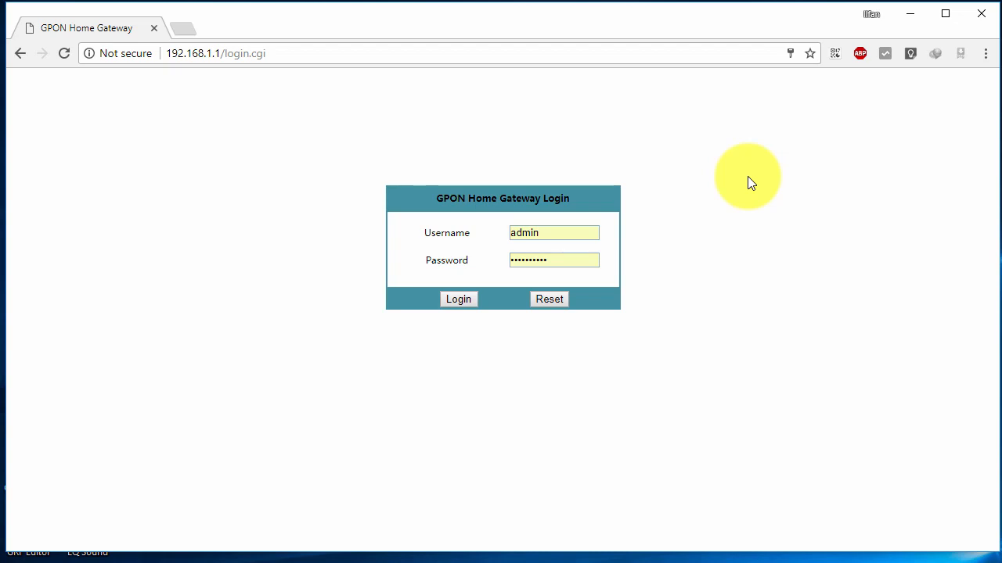
left_click(647, 311)
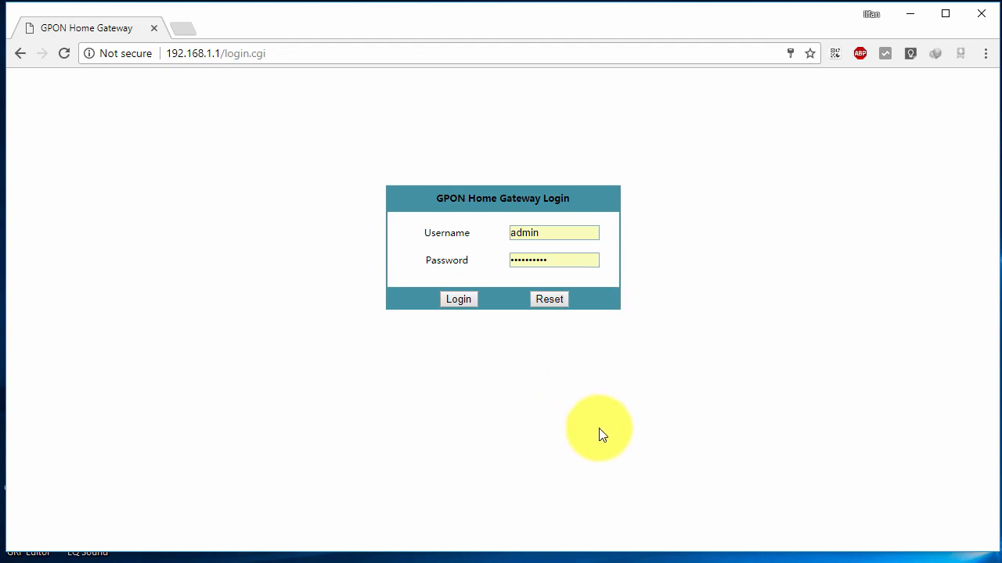
left_click(219, 53)
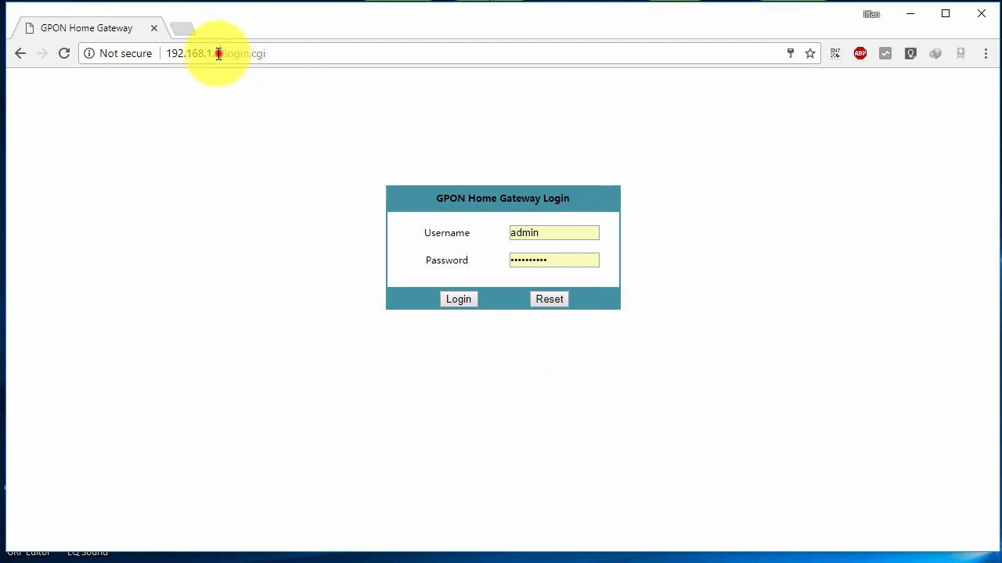
left_click_drag(219, 53, 33, 224)
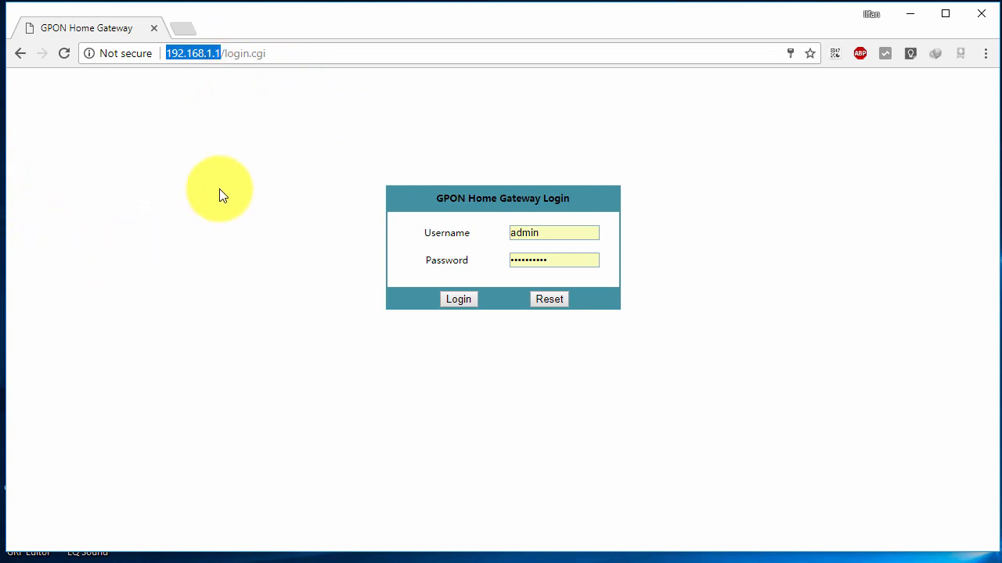
left_click(169, 52)
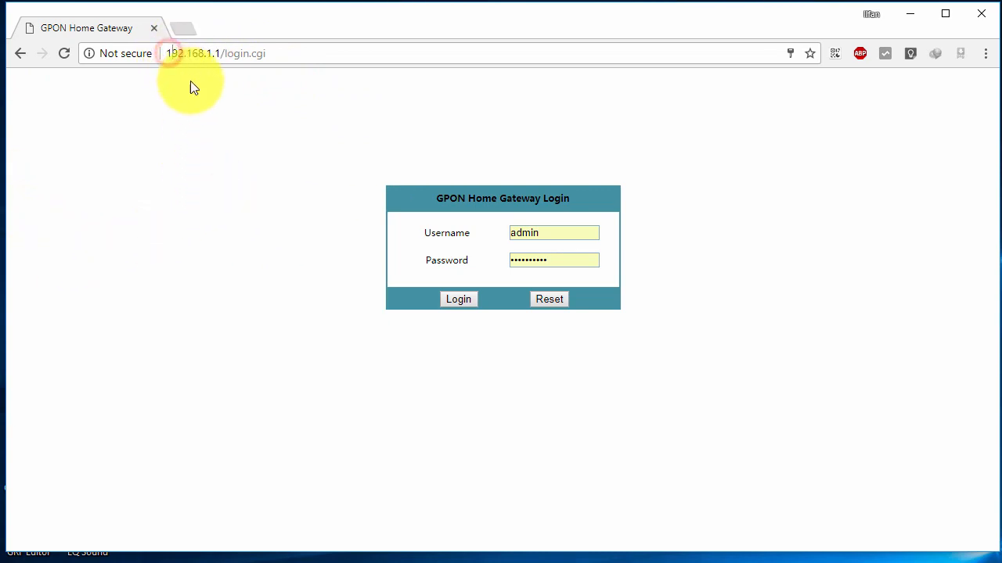
left_click(190, 81)
left_click_drag(169, 56, 199, 63)
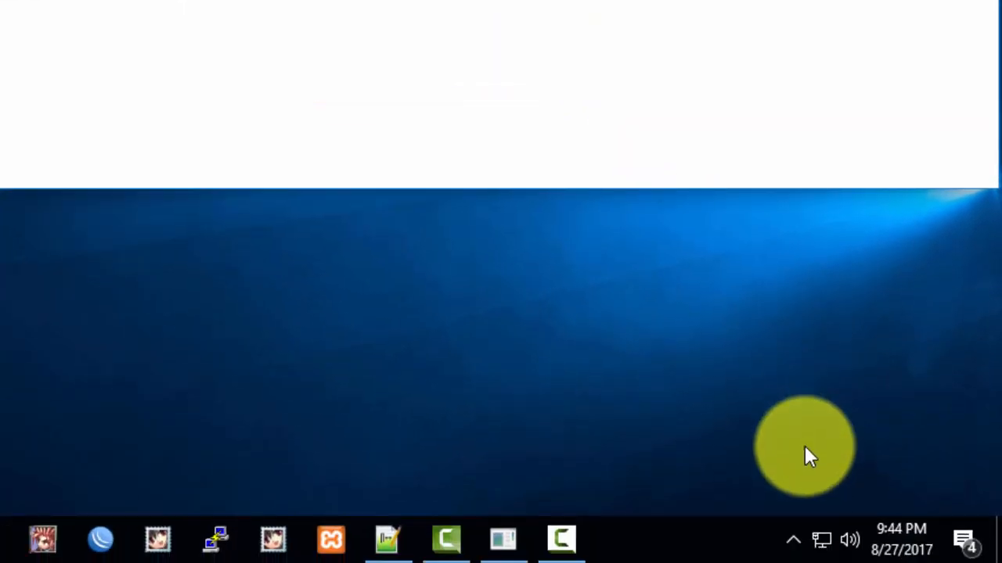
Check the PC's current IPv4 address in the Ethernet connection details.
right_click(828, 539)
left_click(828, 530)
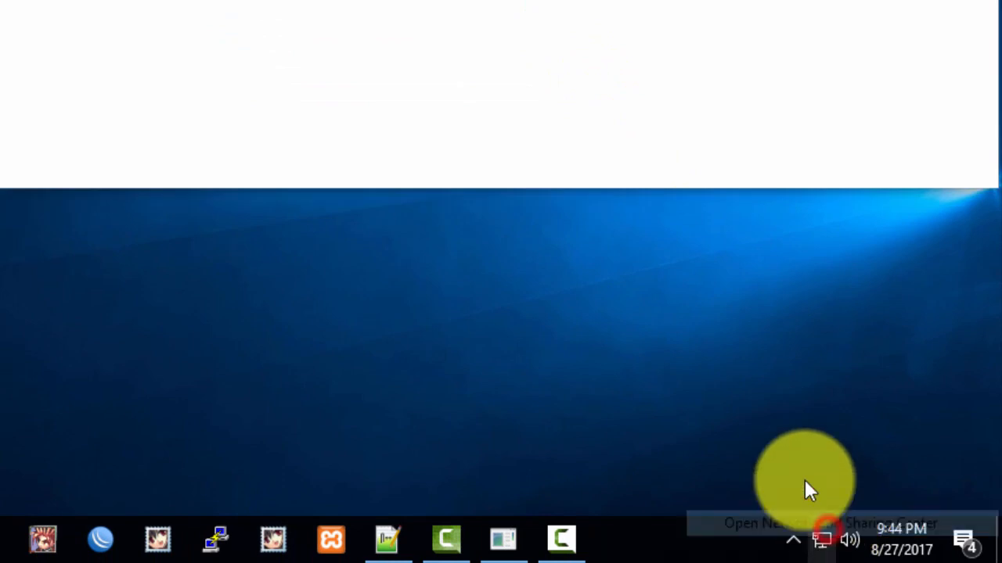
left_click(686, 153)
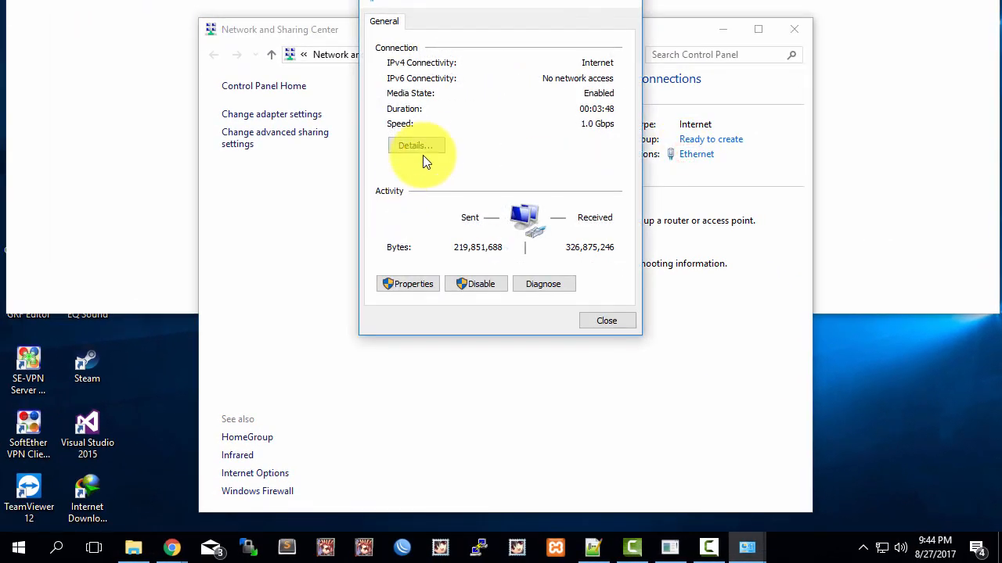
left_click(418, 147)
left_click(537, 134)
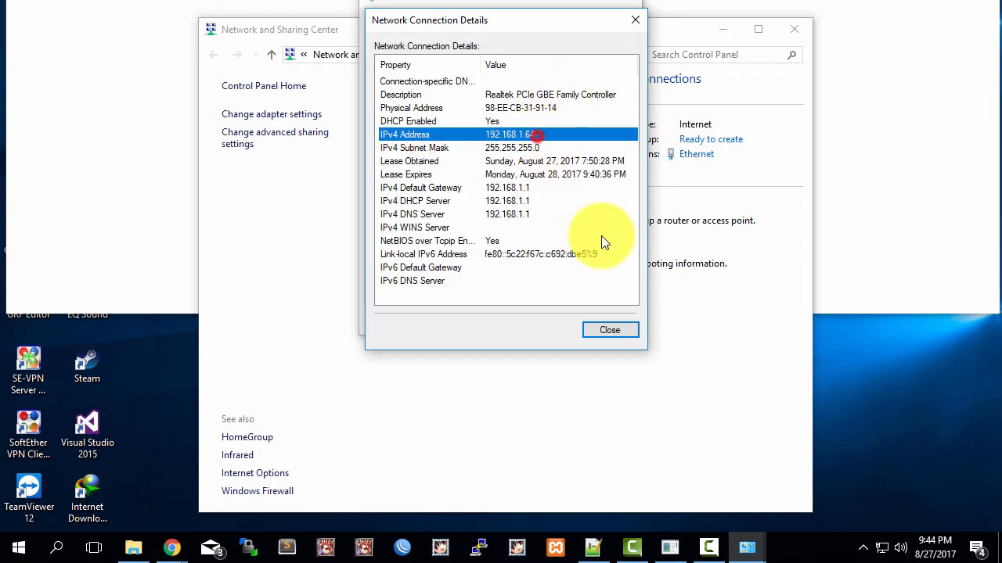
left_click(613, 331)
left_click(607, 321)
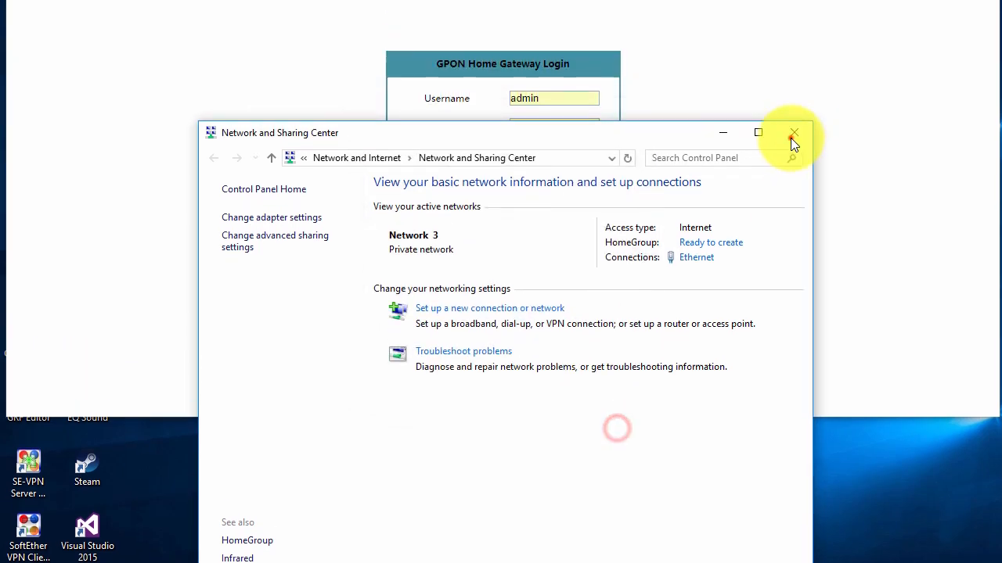
left_click(793, 29)
Log in with username admin and the account password.
double_click(540, 232)
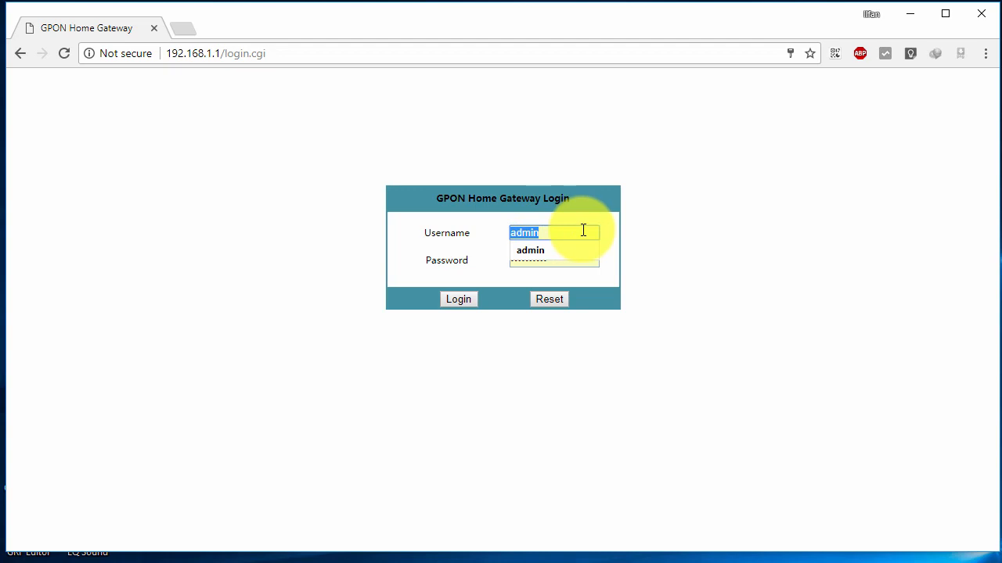
type("admin")
key("Tab")
type("admin")
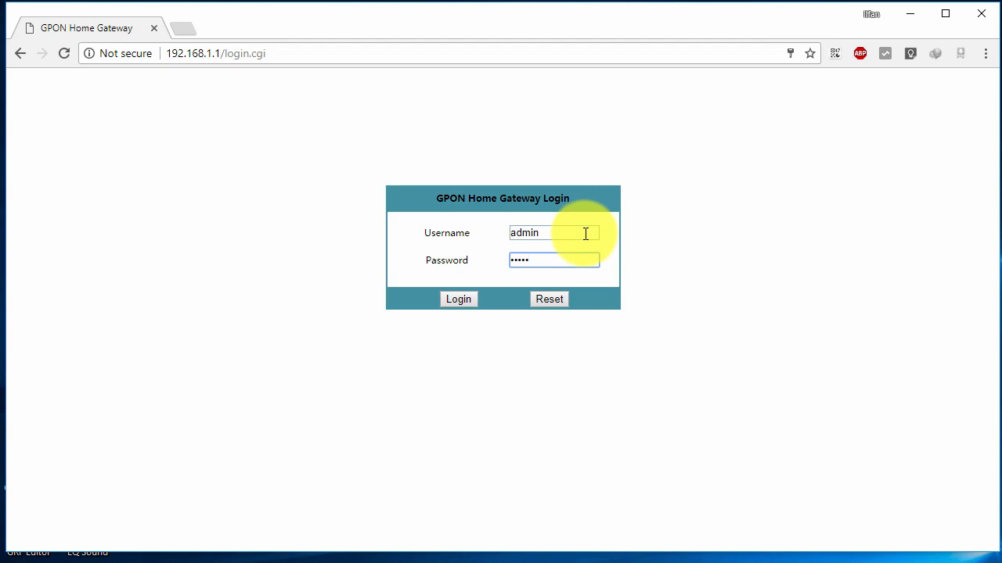
left_click(458, 299)
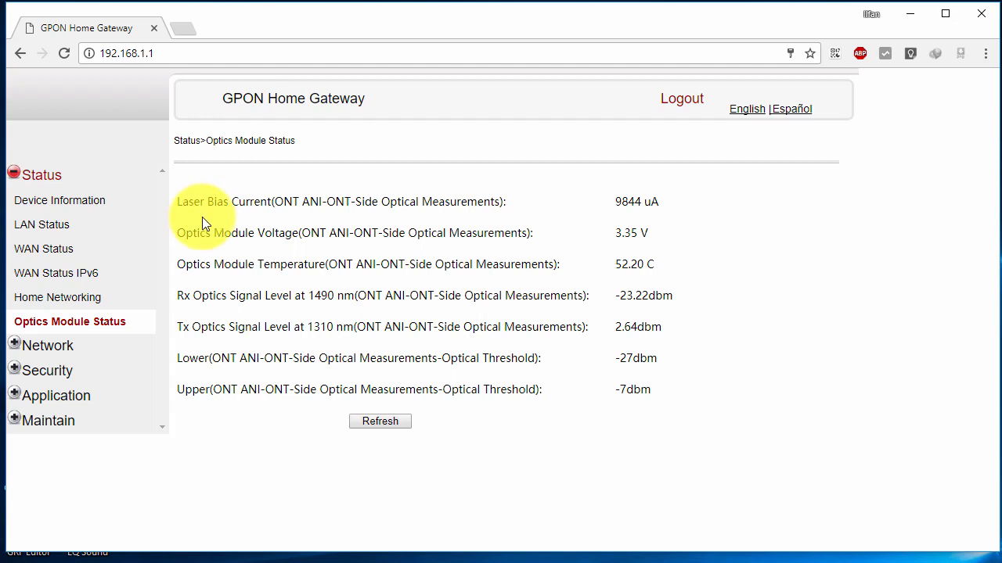
Open Network > LAN and highlight the Port1 through Port4 labels.
left_click(38, 346)
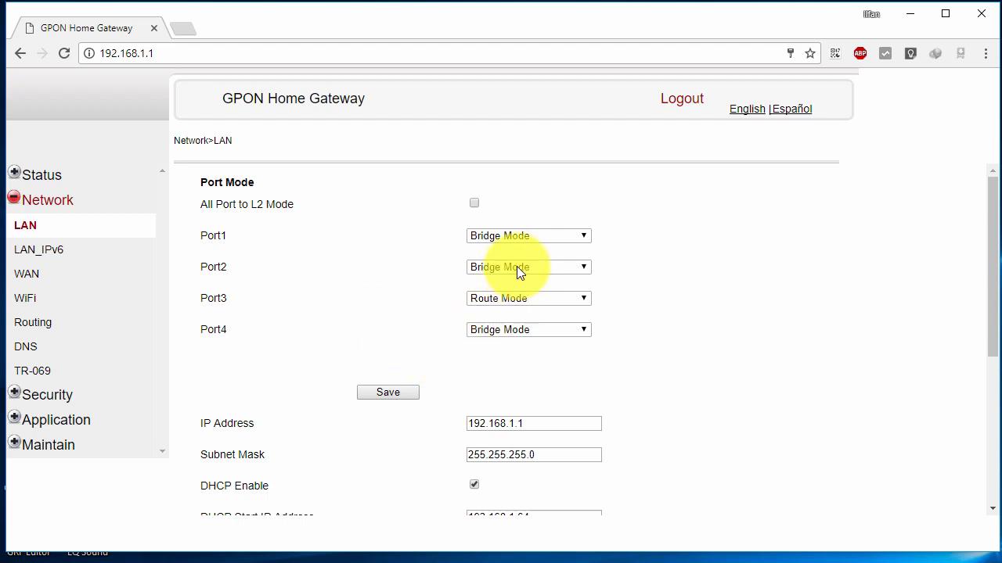
double_click(209, 234)
double_click(210, 267)
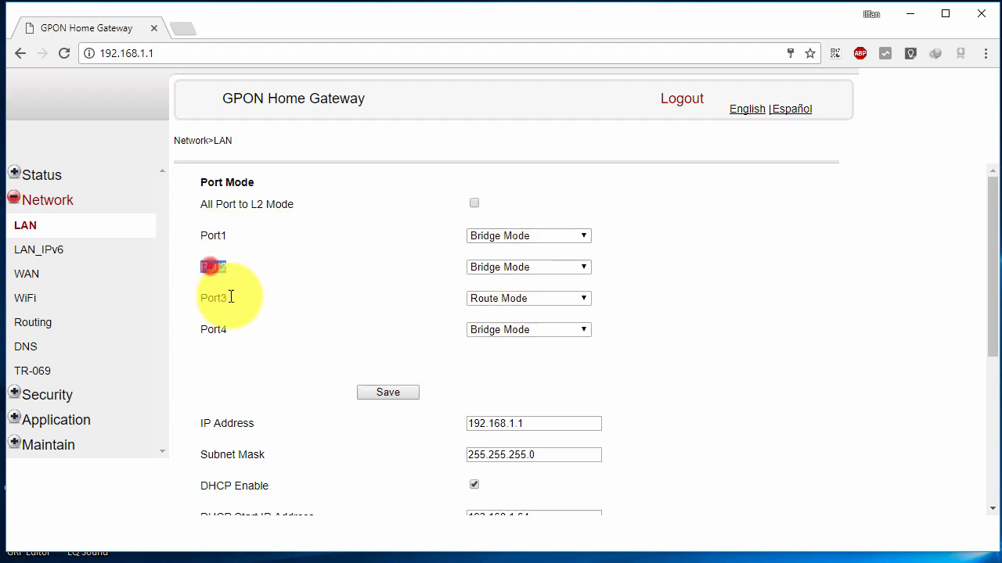
double_click(220, 331)
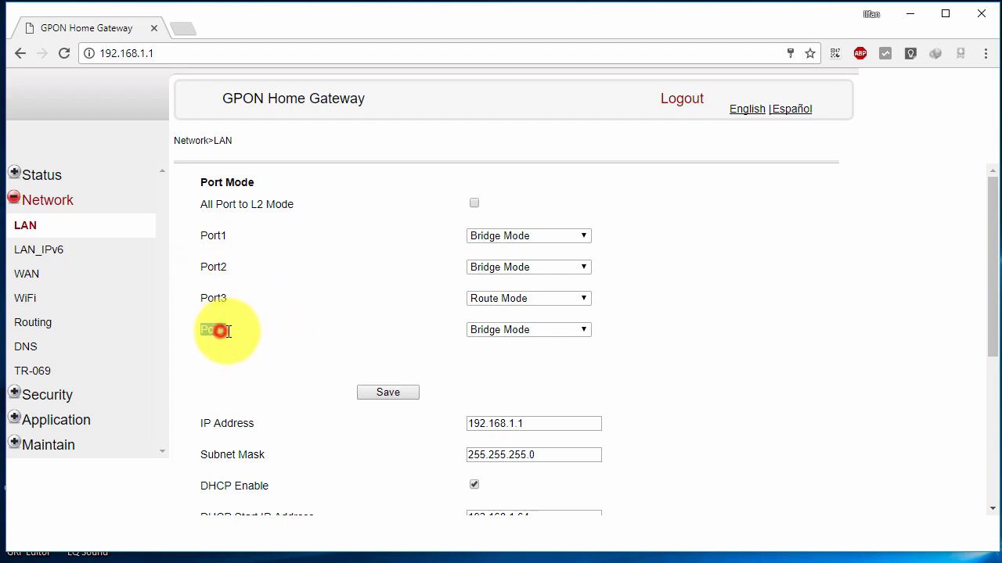
left_click(332, 315)
double_click(201, 299)
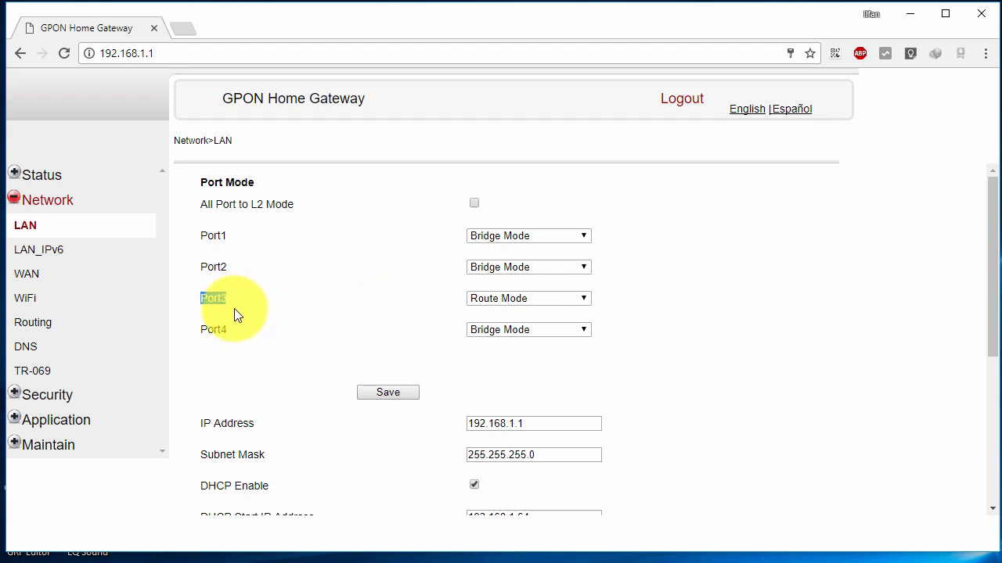
left_click(215, 297)
double_click(216, 297)
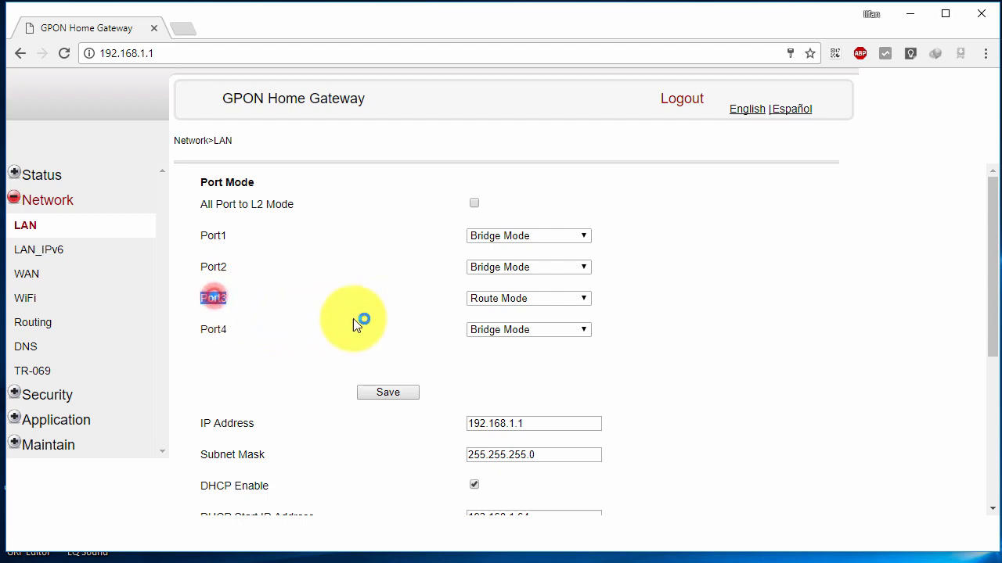
Check the mode dropdowns, keeping Port3 on Route Mode and Port4 on Bridge Mode.
left_click(509, 302)
left_click(498, 313)
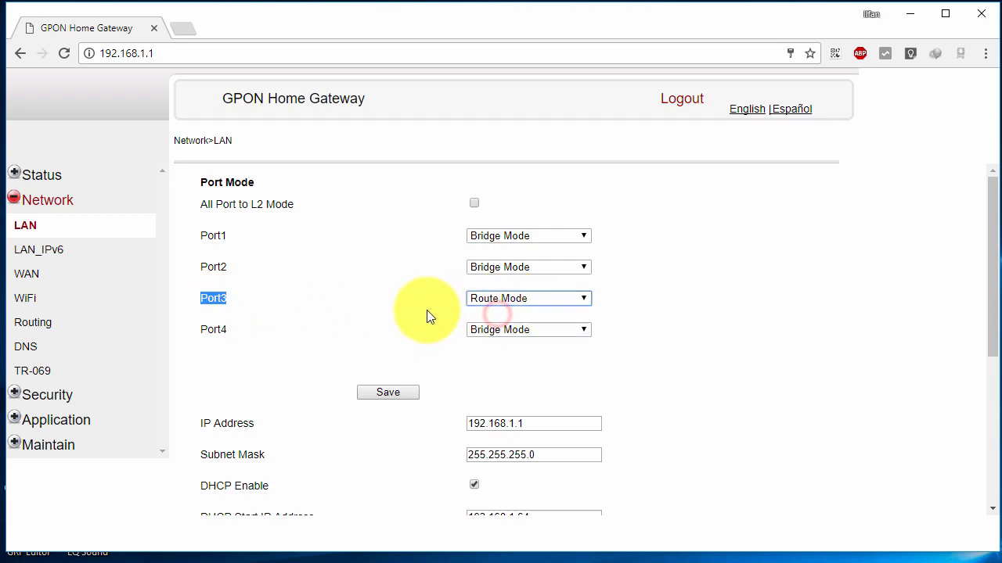
left_click(512, 298)
left_click(513, 298)
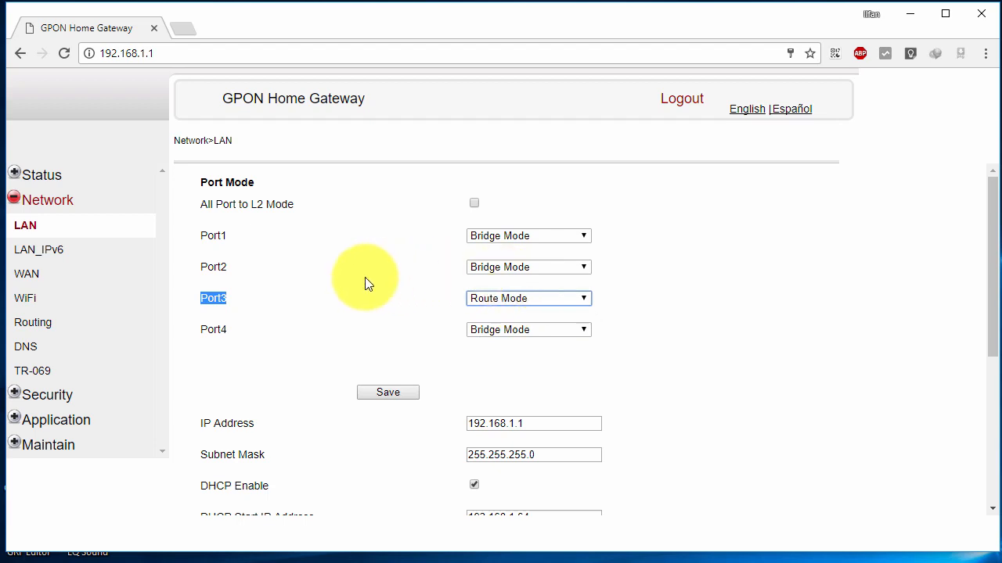
left_click(256, 342)
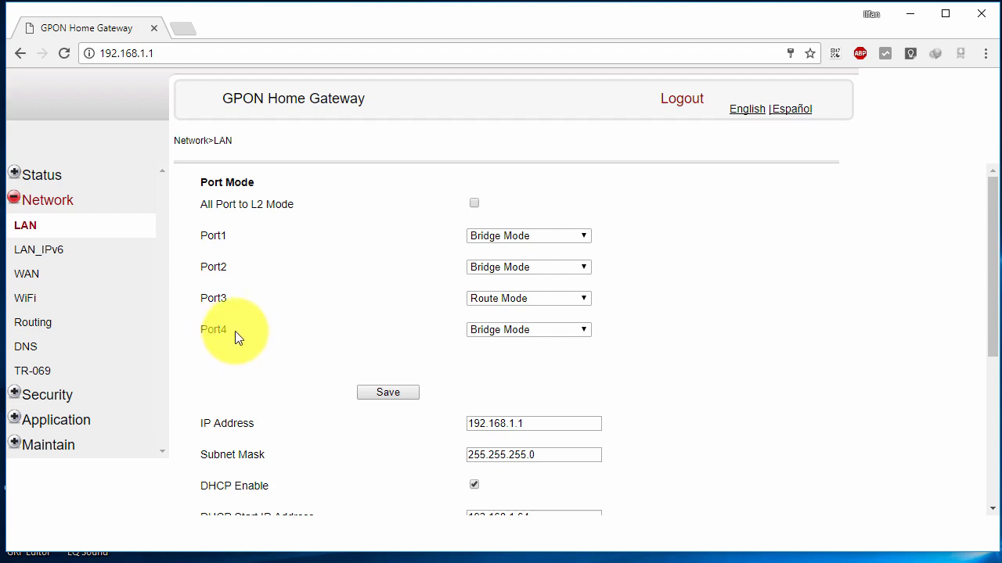
double_click(211, 330)
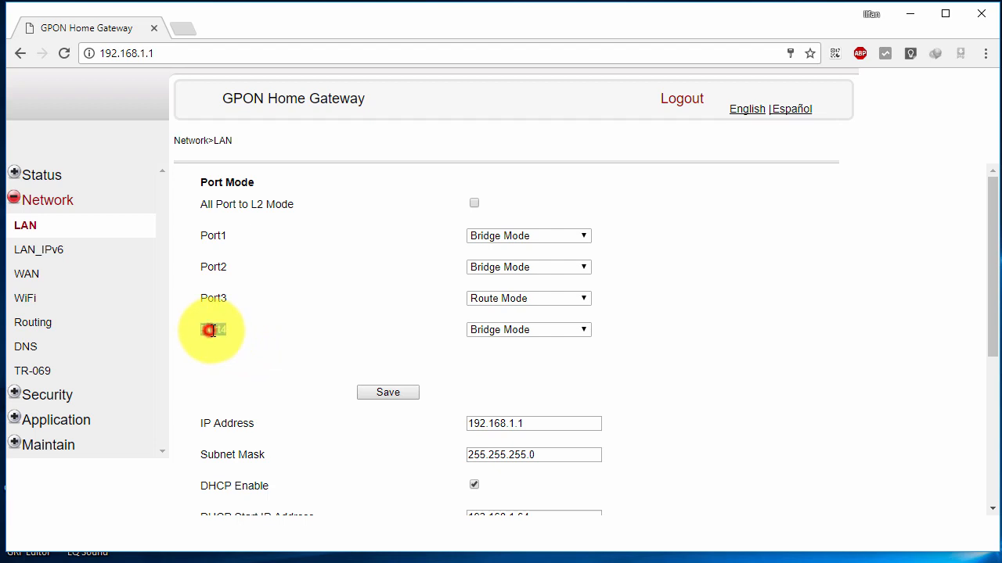
left_click(542, 330)
left_click(674, 336)
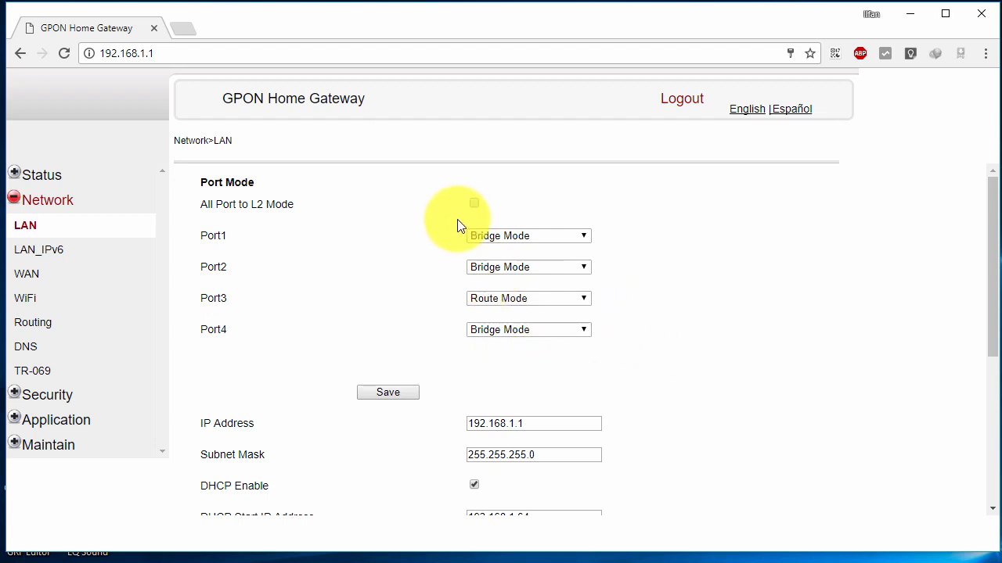
double_click(214, 268)
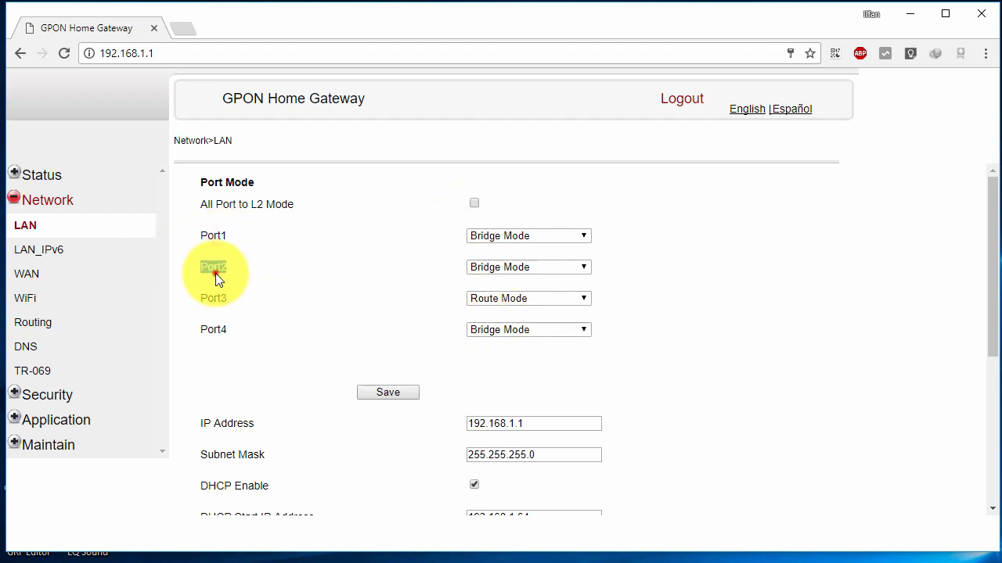
left_click(474, 235)
left_click(496, 248)
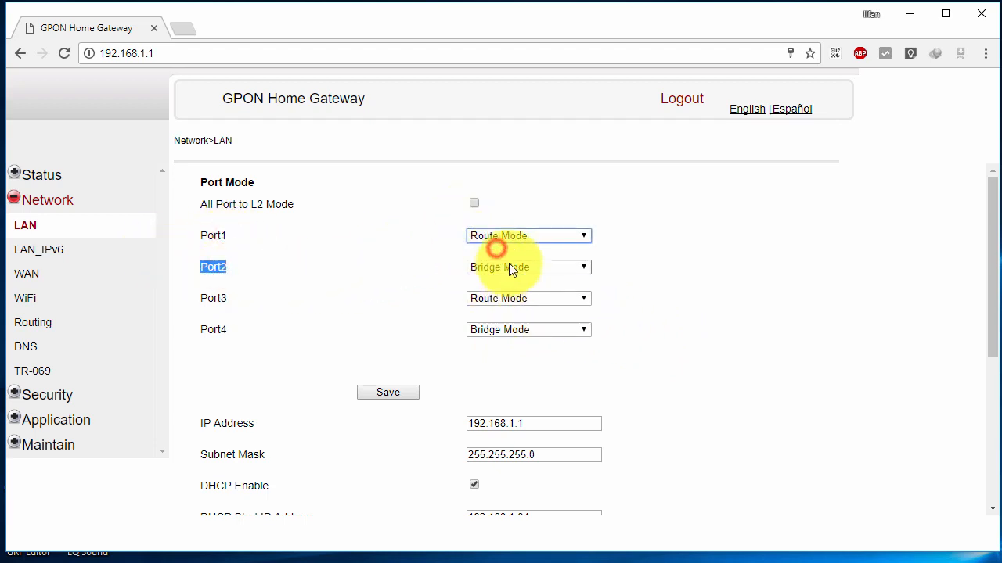
left_click(509, 265)
left_click(510, 281)
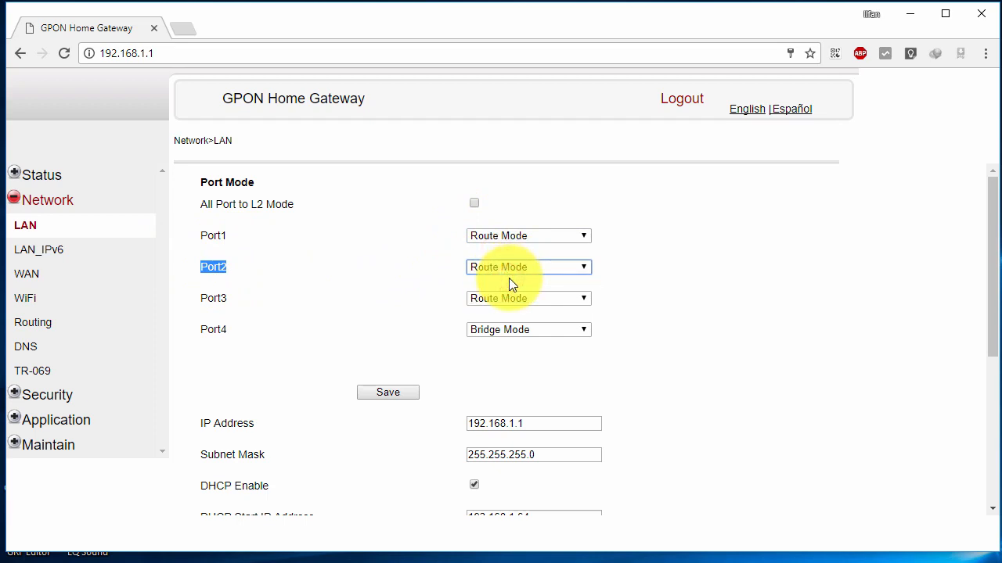
left_click(231, 299)
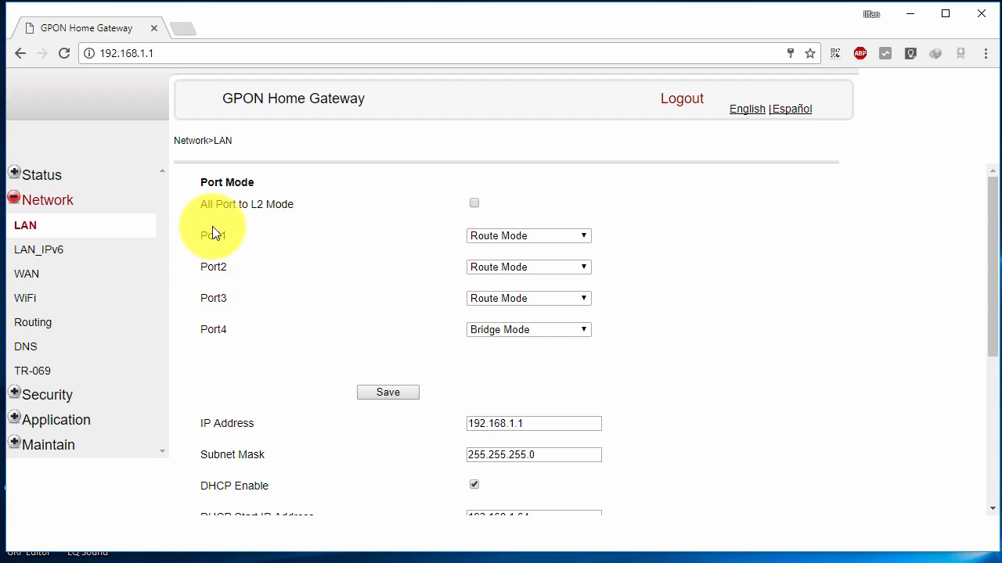
double_click(214, 235)
double_click(215, 267)
double_click(221, 297)
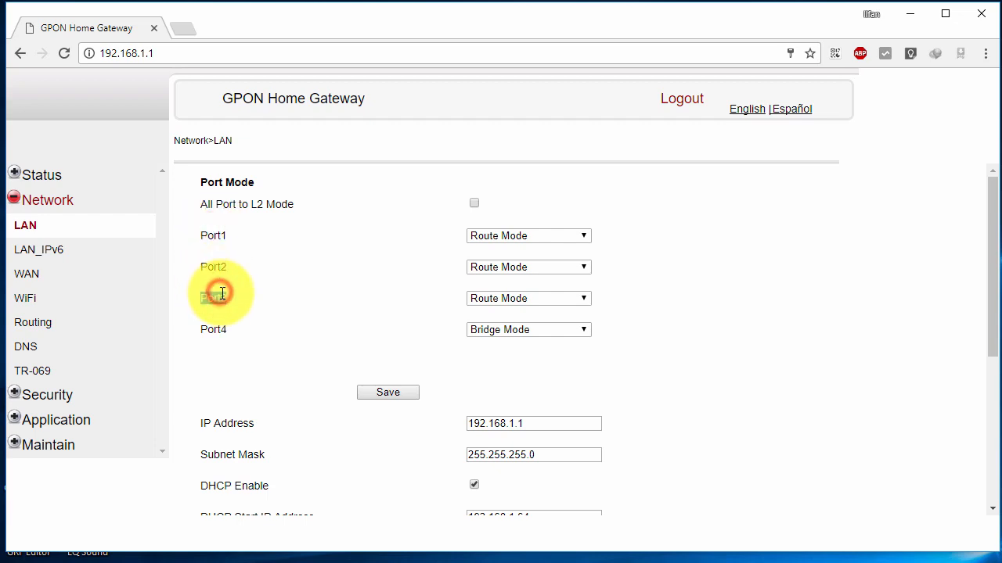
double_click(220, 235)
double_click(217, 266)
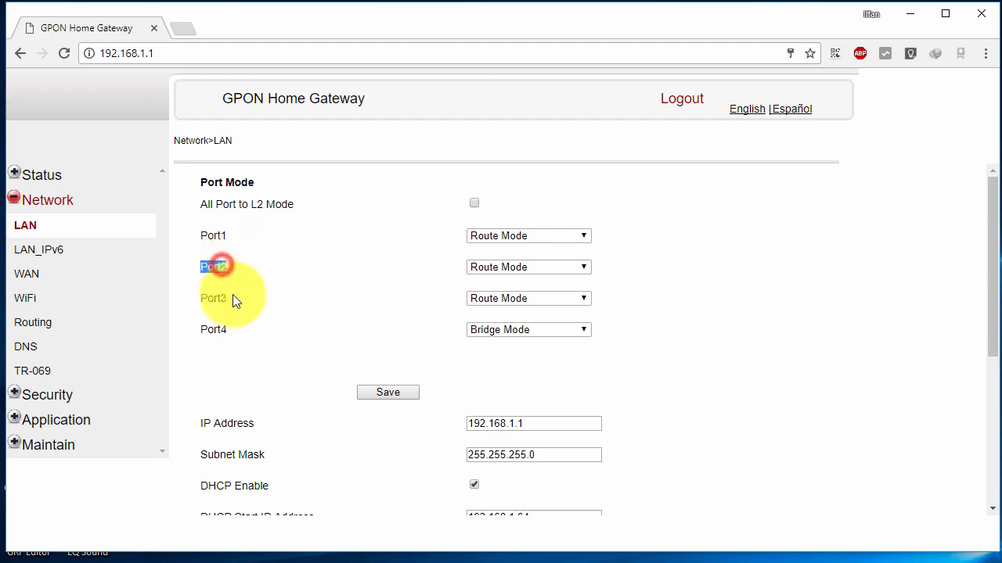
left_click(235, 304)
left_click_drag(197, 297, 242, 308)
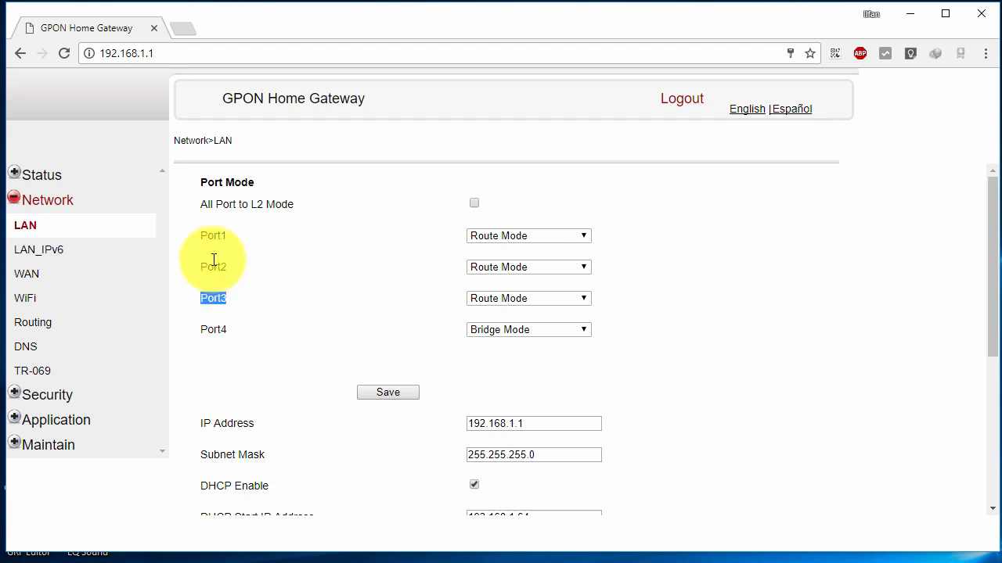
left_click(208, 231)
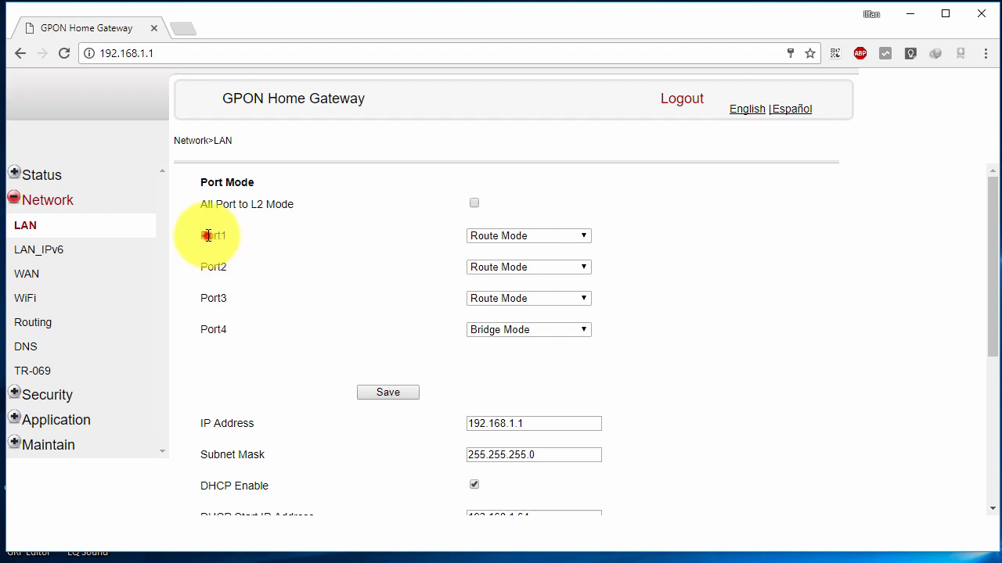
left_click(218, 301)
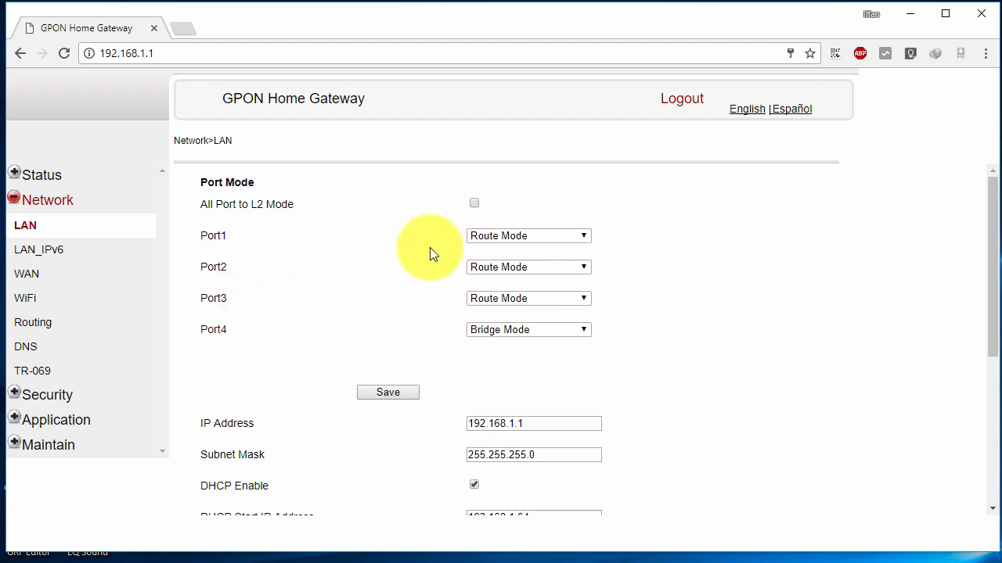
Save the Port Mode settings, confirm the ONT restart, and reload the LAN page.
left_click(417, 394)
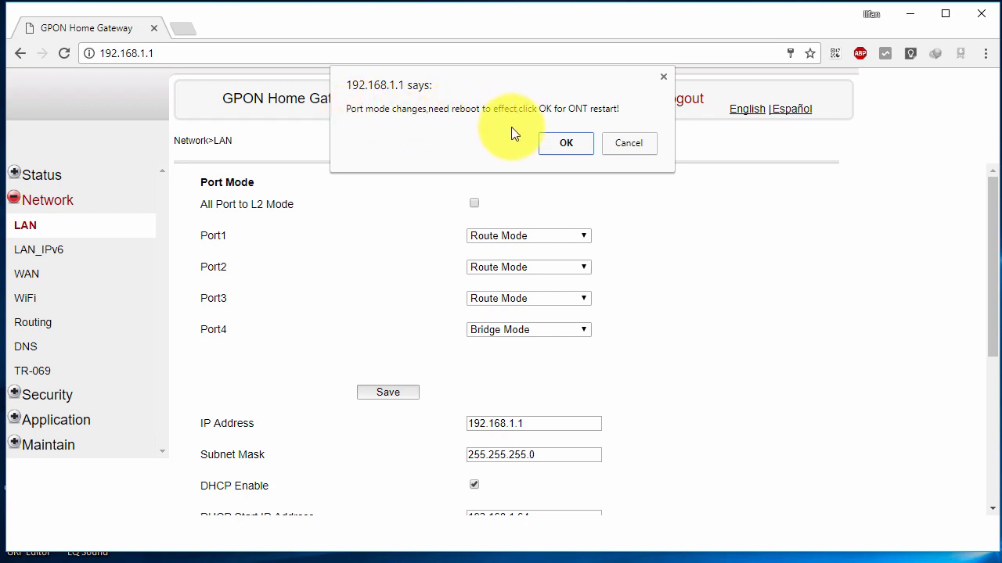
left_click(579, 146)
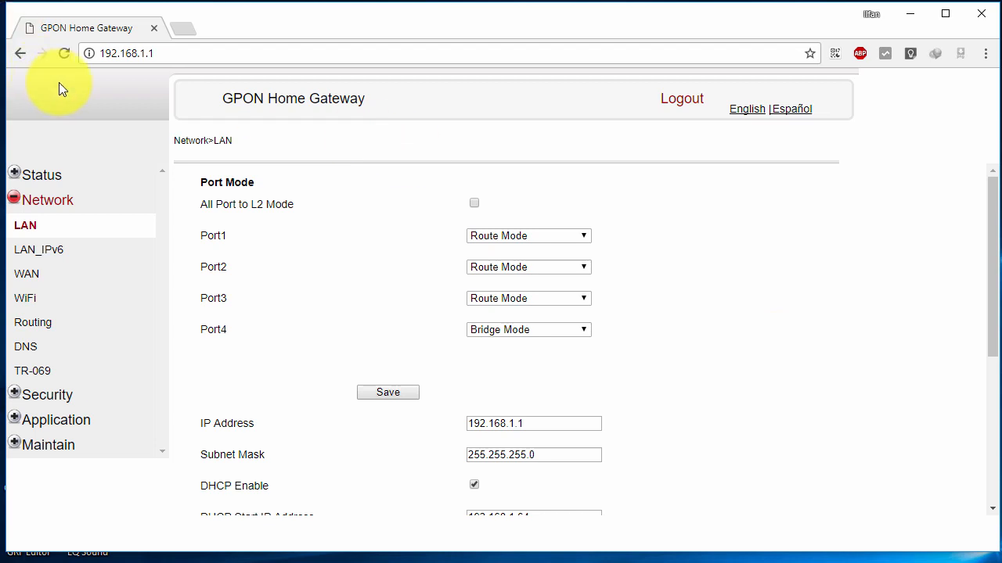
left_click(24, 227)
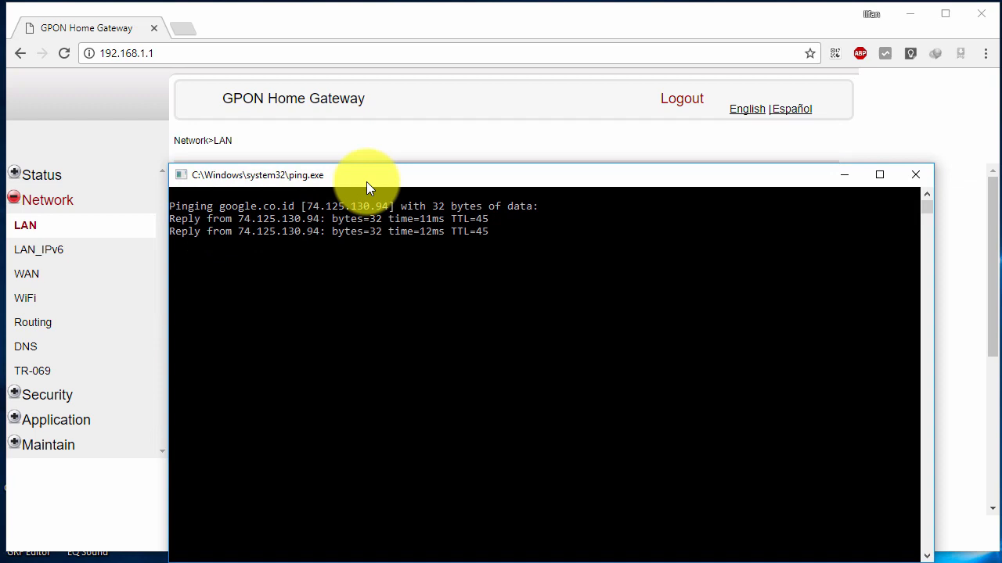
left_click_drag(366, 187, 362, 149)
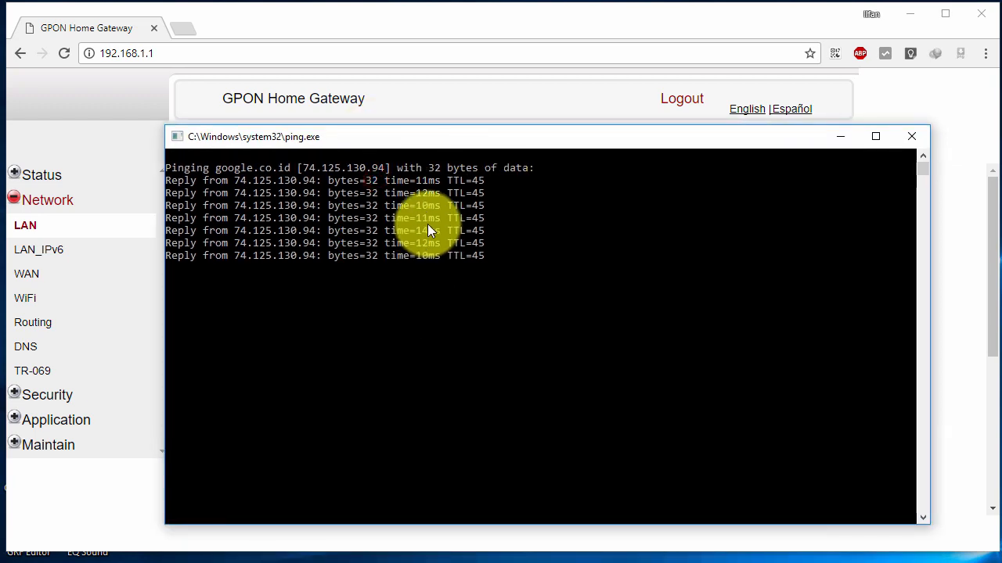
left_click(836, 138)
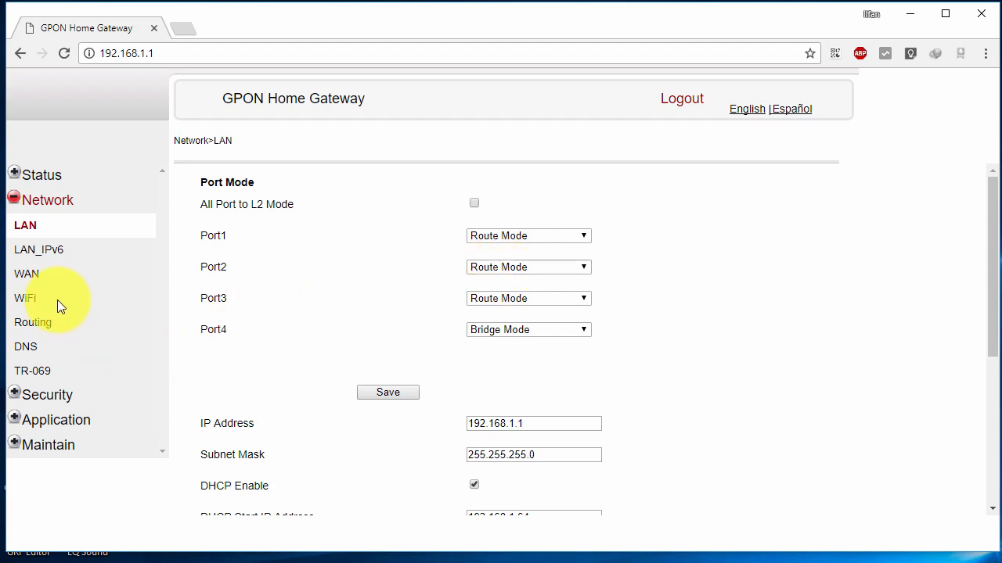
Open Network > WiFi and examine the SSID name ending in 62A8.
left_click(26, 297)
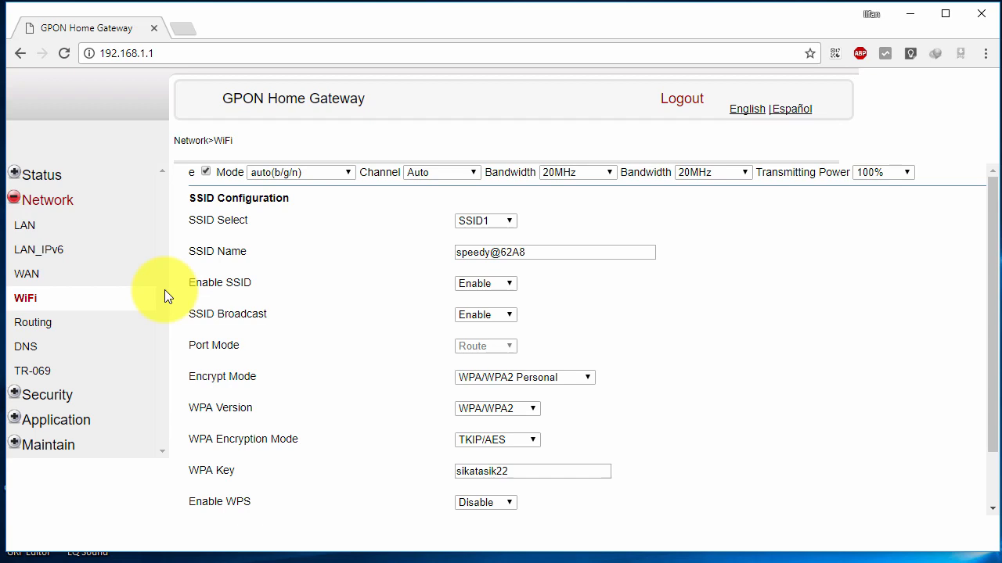
left_click(29, 301)
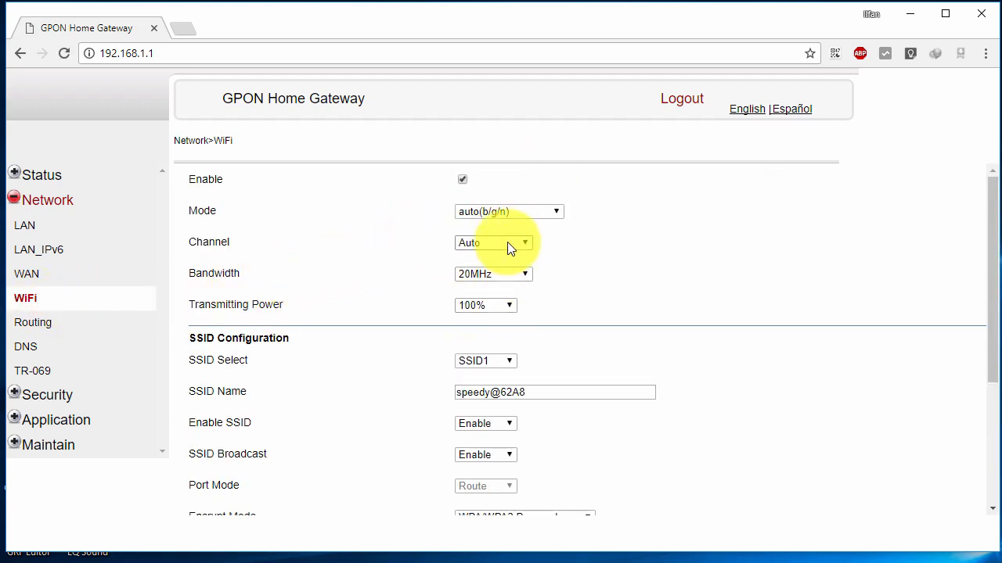
left_click(522, 390)
left_click_drag(521, 389, 554, 402)
left_click(496, 413)
left_click(505, 397)
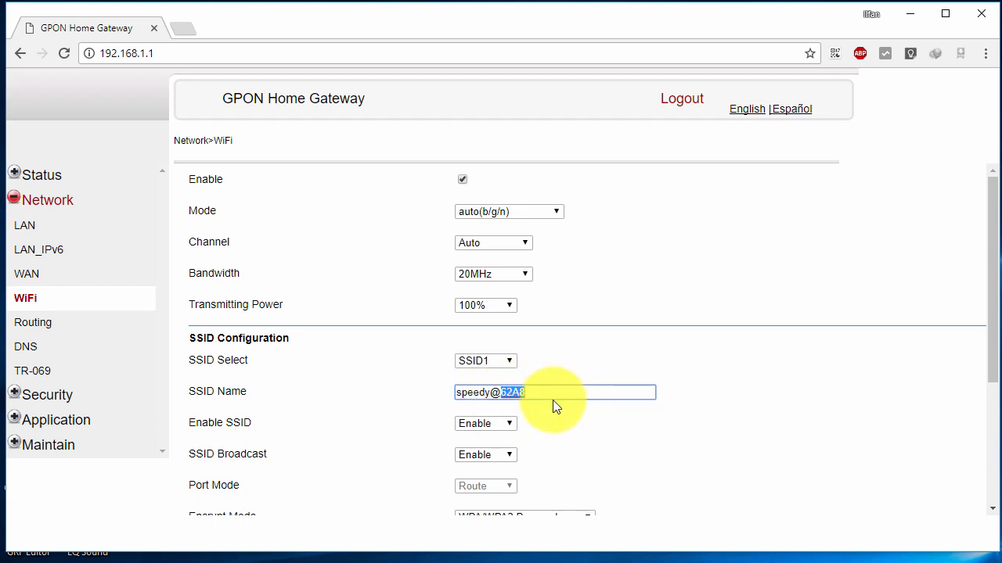
left_click(535, 397)
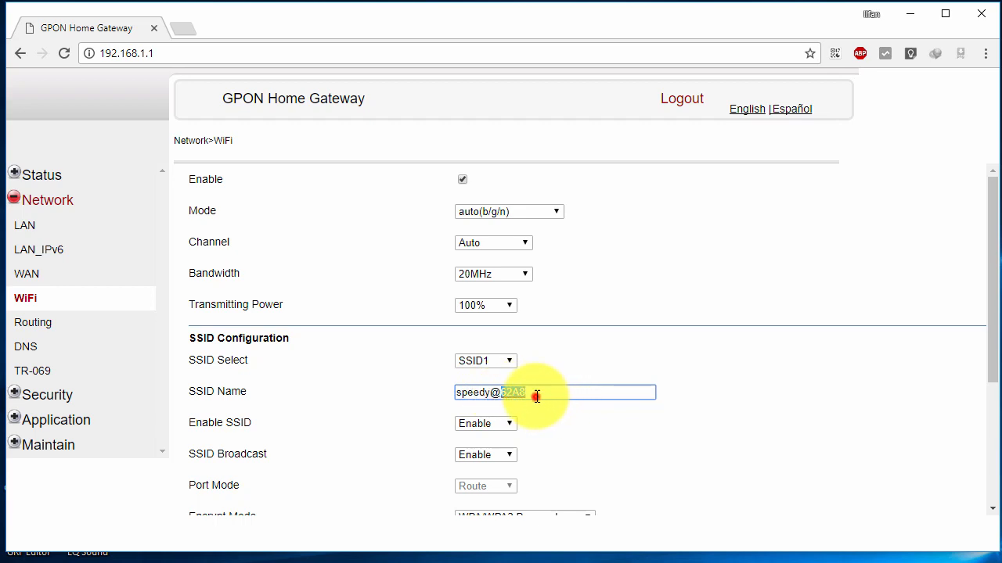
left_click(514, 392)
left_click_drag(503, 393, 549, 395)
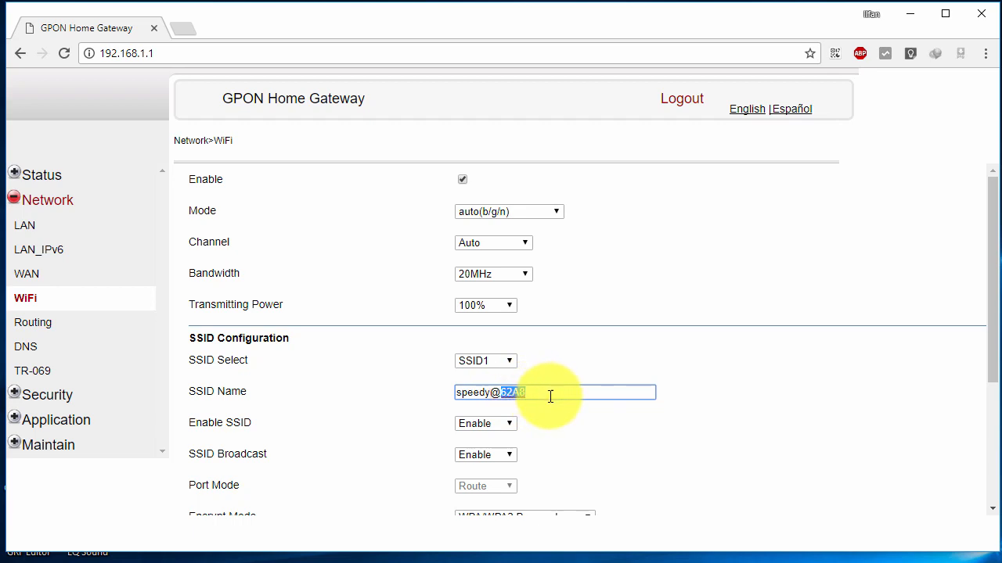
scroll(550, 397, "down", 3)
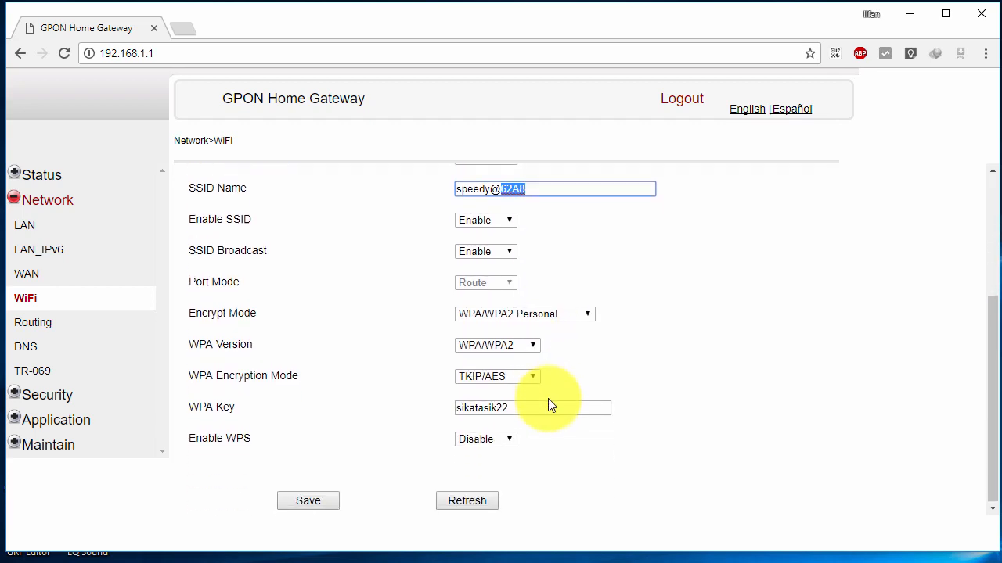
scroll(550, 405, "up", 3)
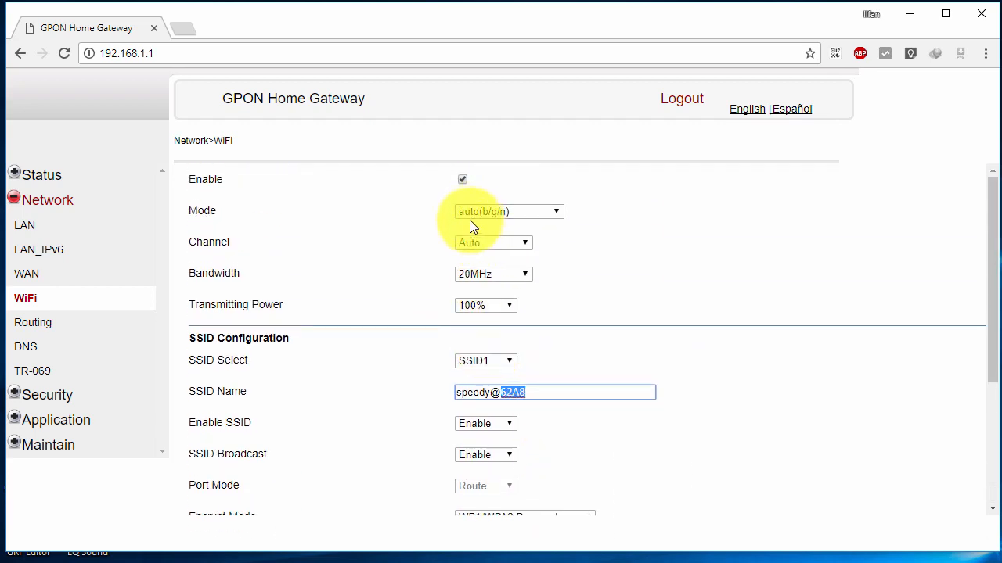
Untick the WiFi Enable checkbox so the radio is off, and scroll down to Save.
left_click(462, 182)
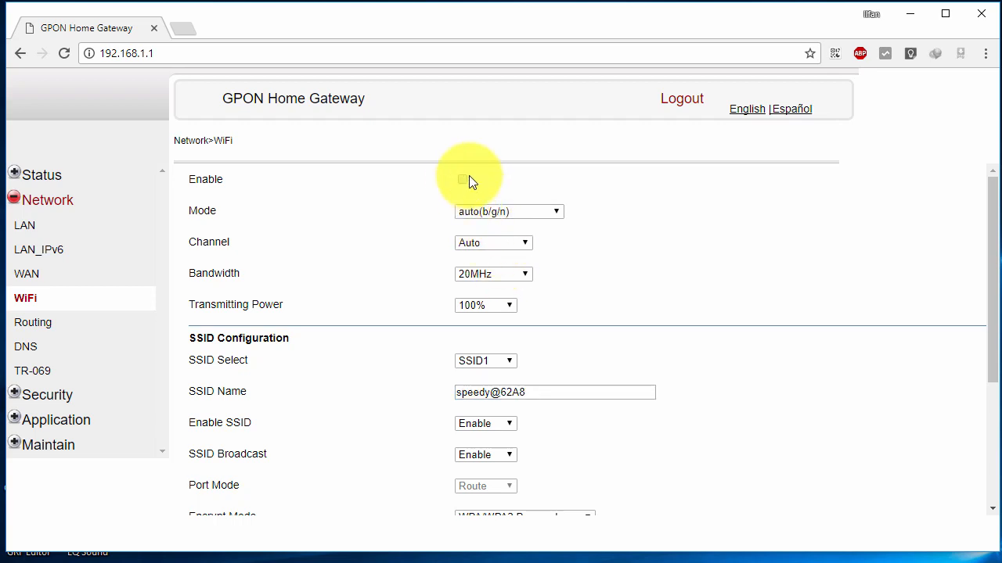
left_click(464, 181)
left_click(463, 181)
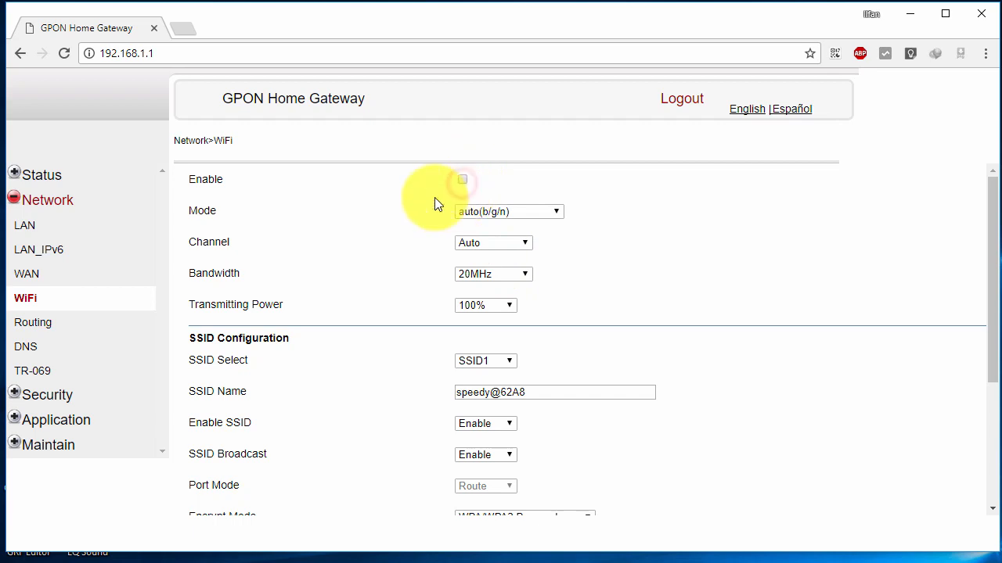
left_click_drag(213, 179, 189, 180)
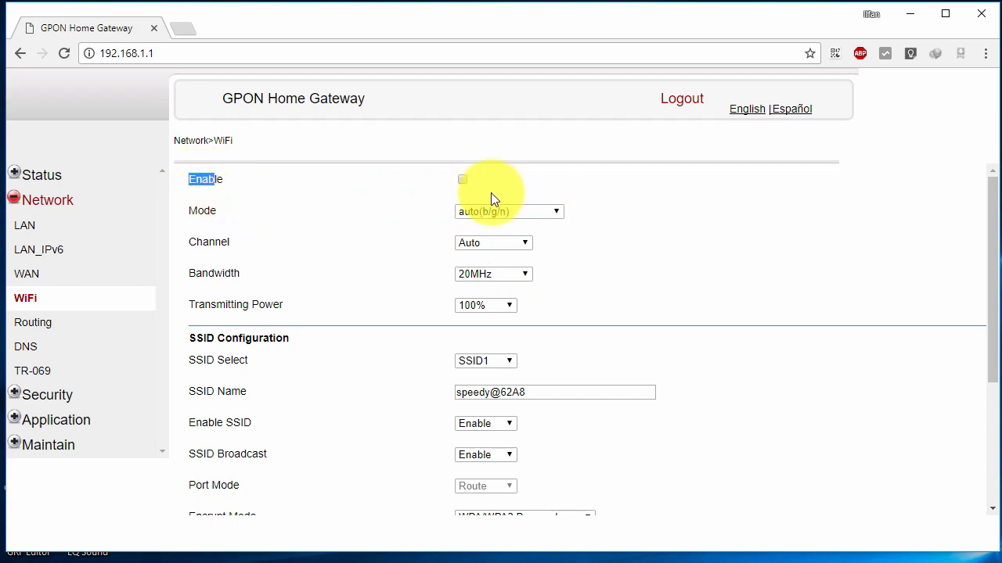
left_click(535, 346)
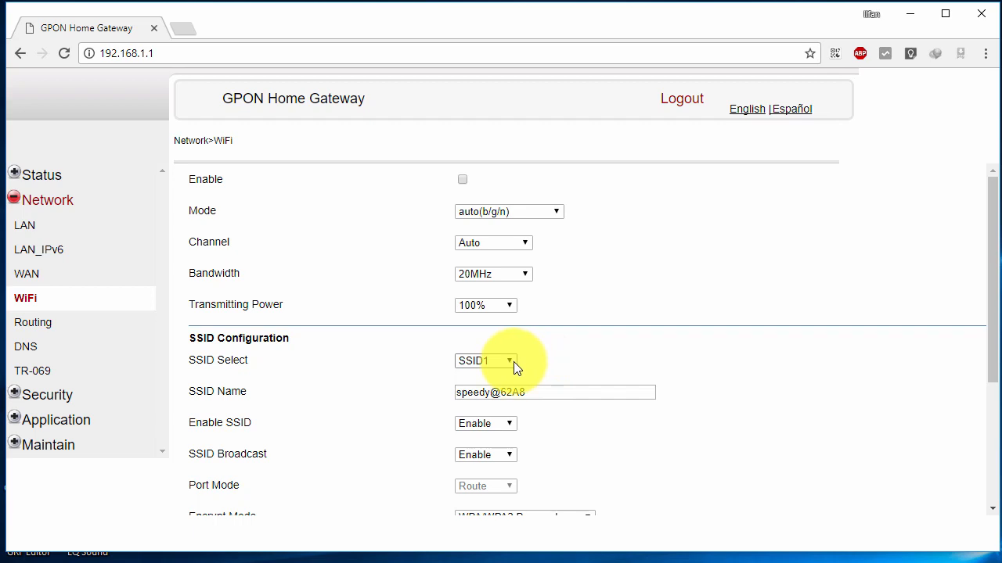
scroll(514, 361, "down", 2)
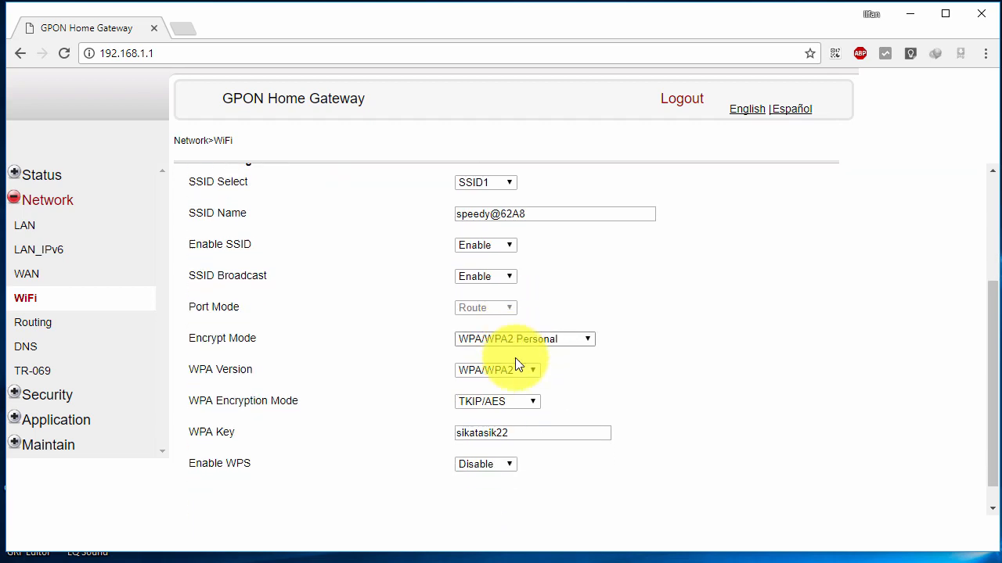
scroll(515, 357, "down", 1)
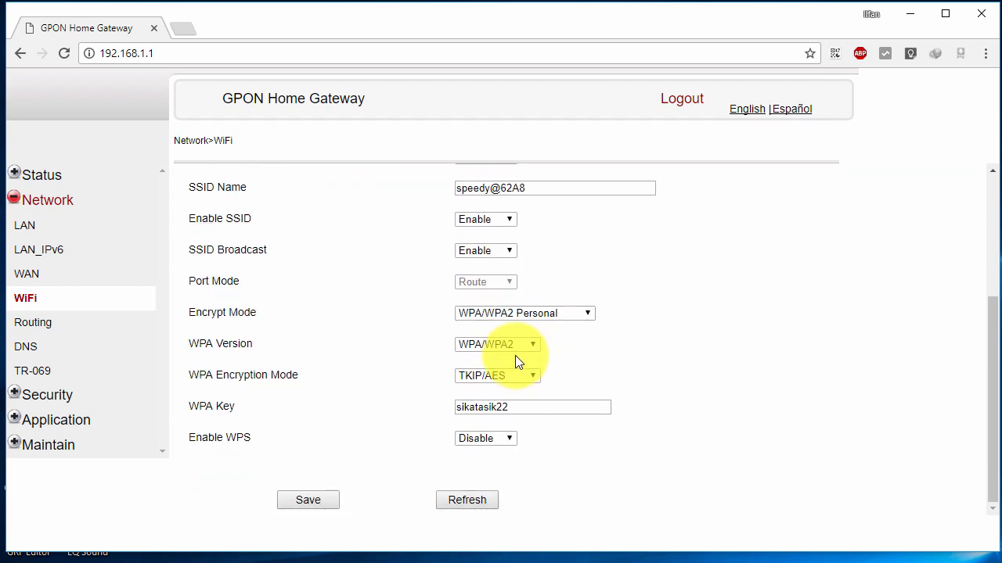
Save the WiFi page and confirm Enable stays unticked after the reload.
left_click(328, 507)
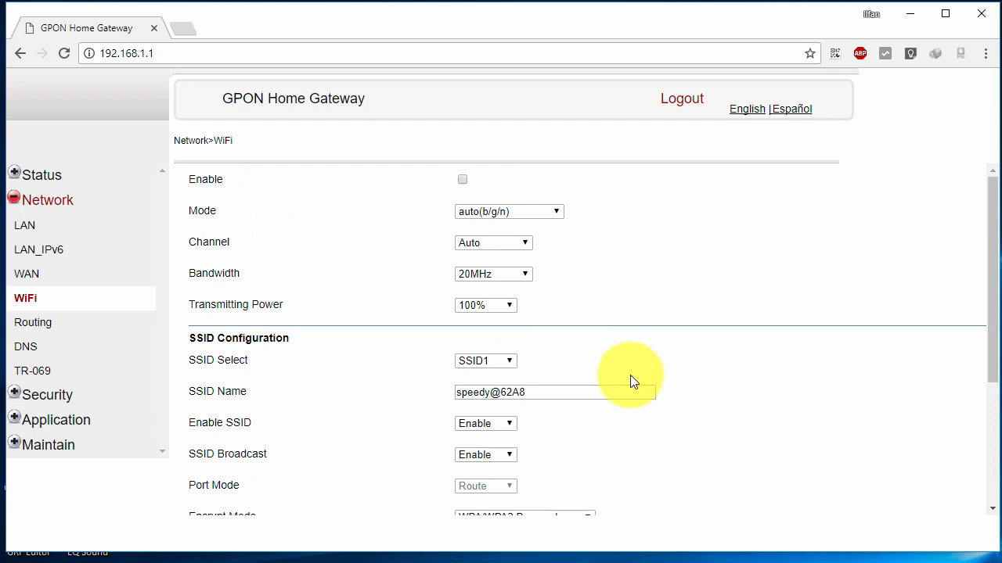
scroll(630, 376, "down", 3)
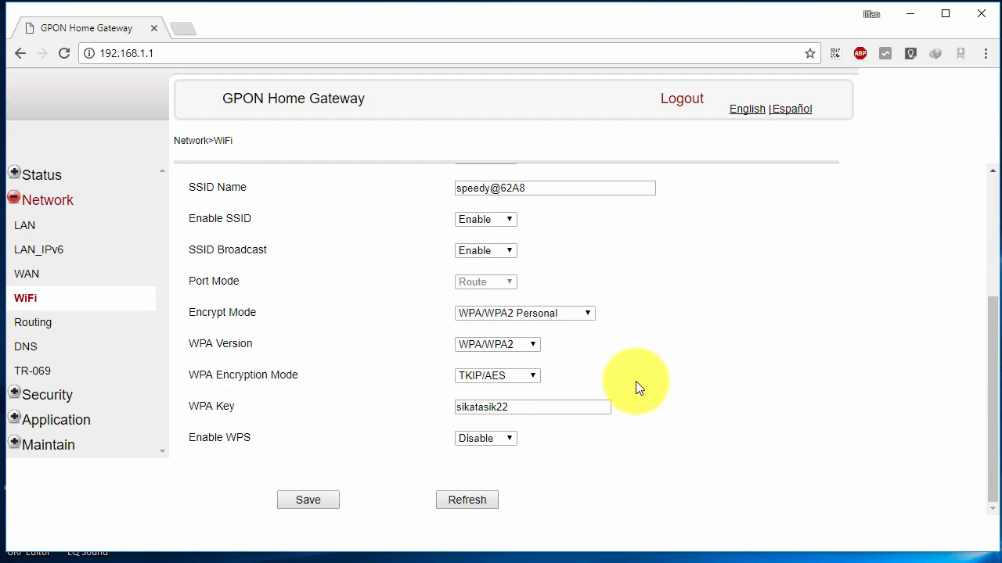
scroll(636, 381, "up", 3)
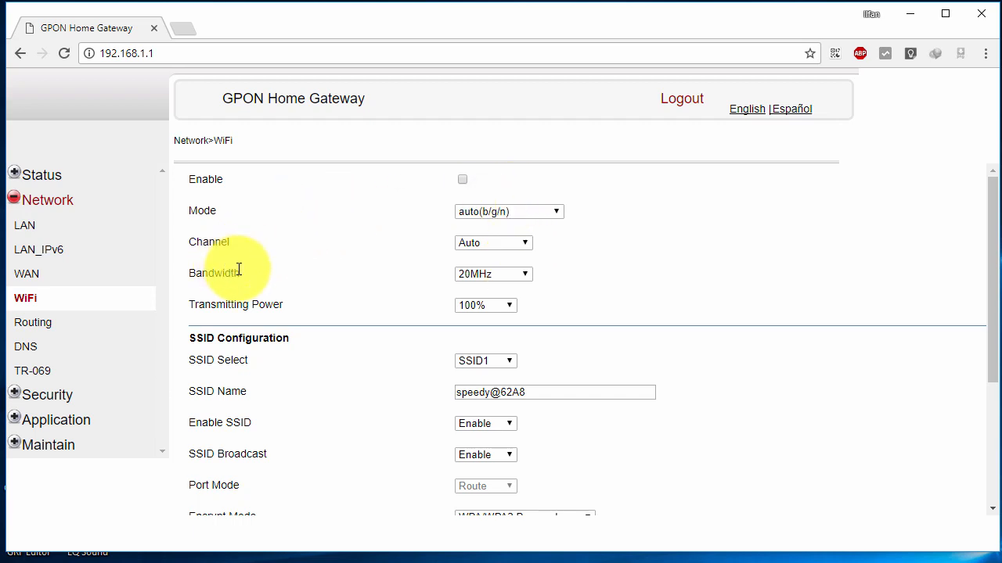
Open Network > LAN and locate the 192.168.1.1 IP Address value.
left_click(26, 225)
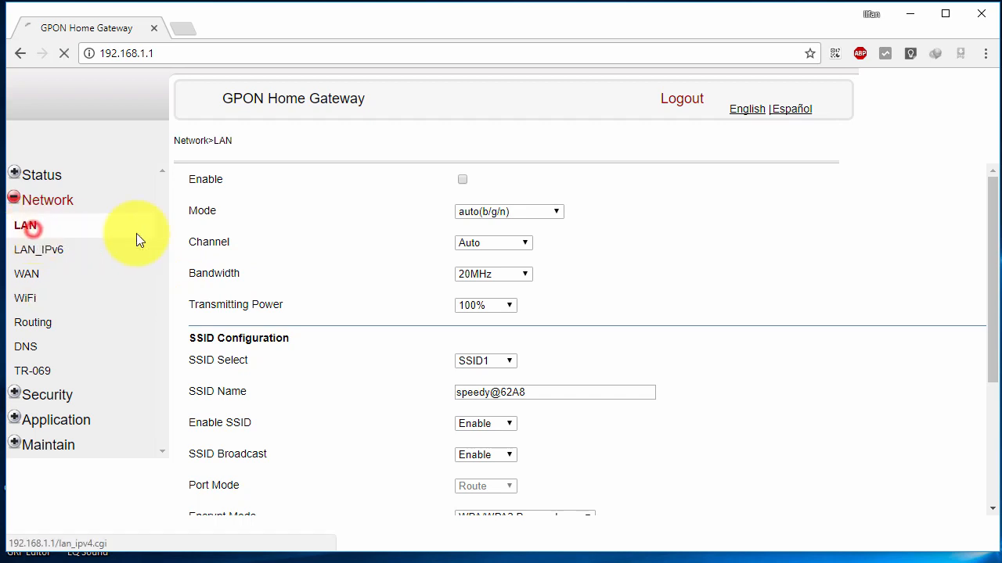
scroll(349, 248, "down", 3)
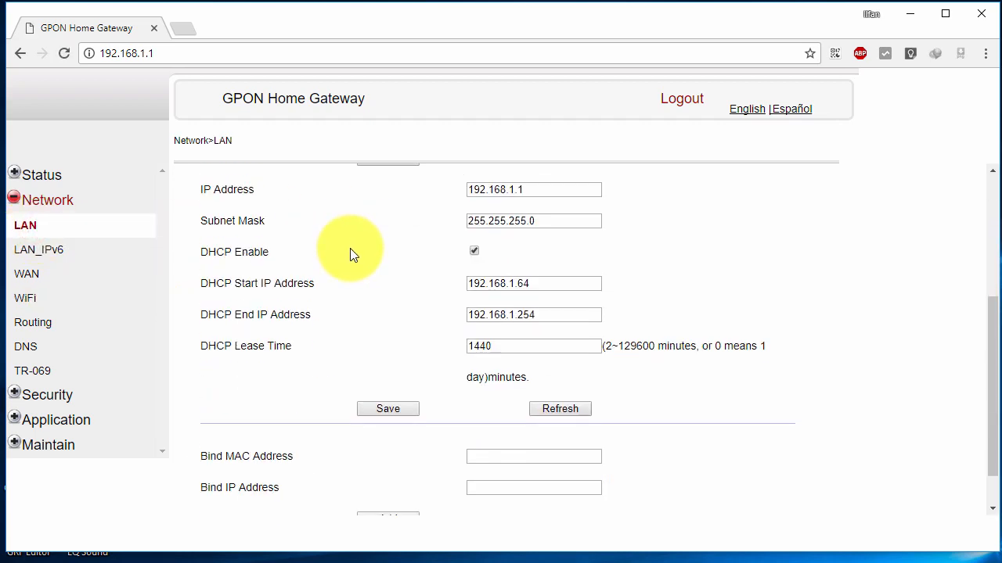
left_click(562, 186)
left_click_drag(504, 188, 164, 223)
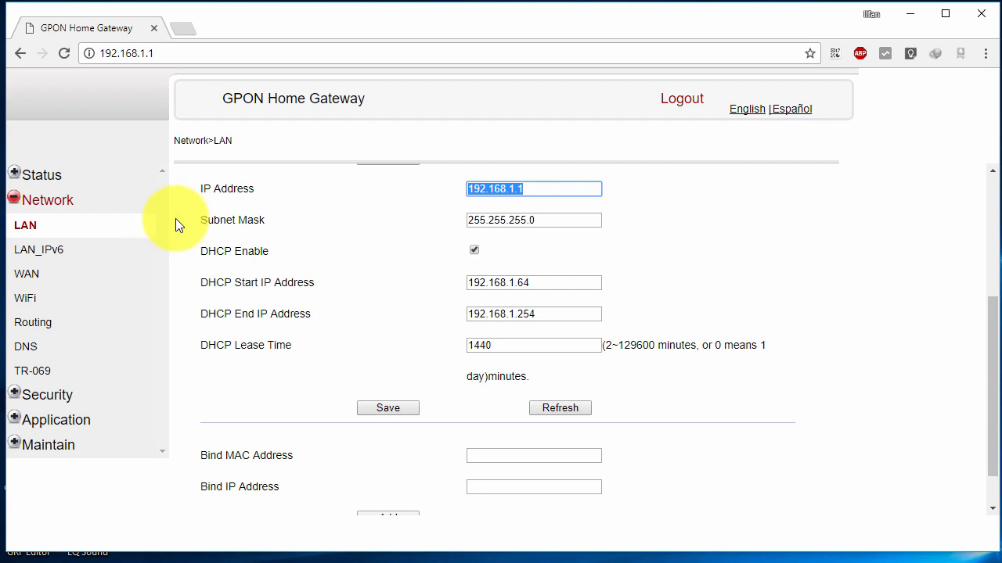
left_click(469, 188)
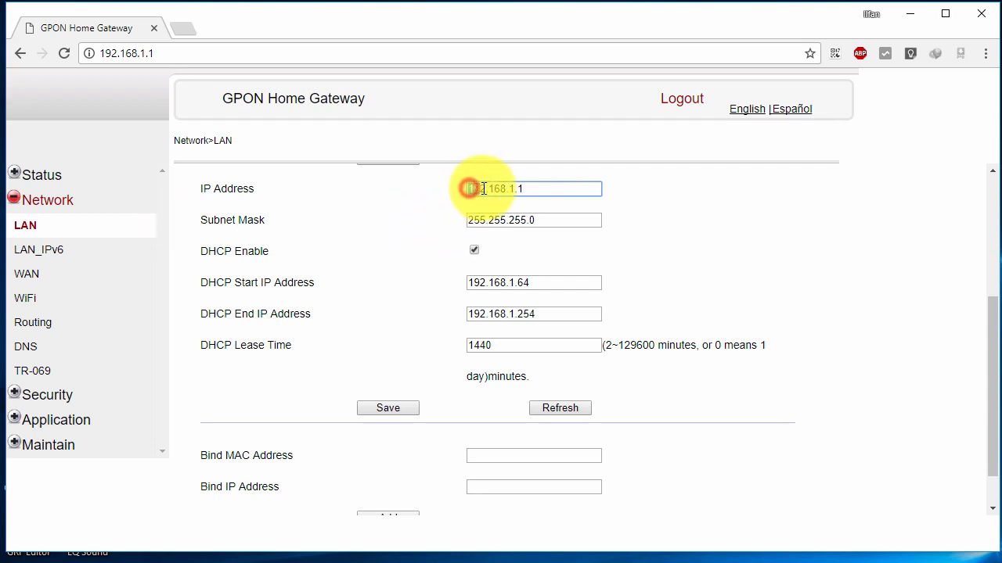
left_click_drag(488, 189, 313, 203)
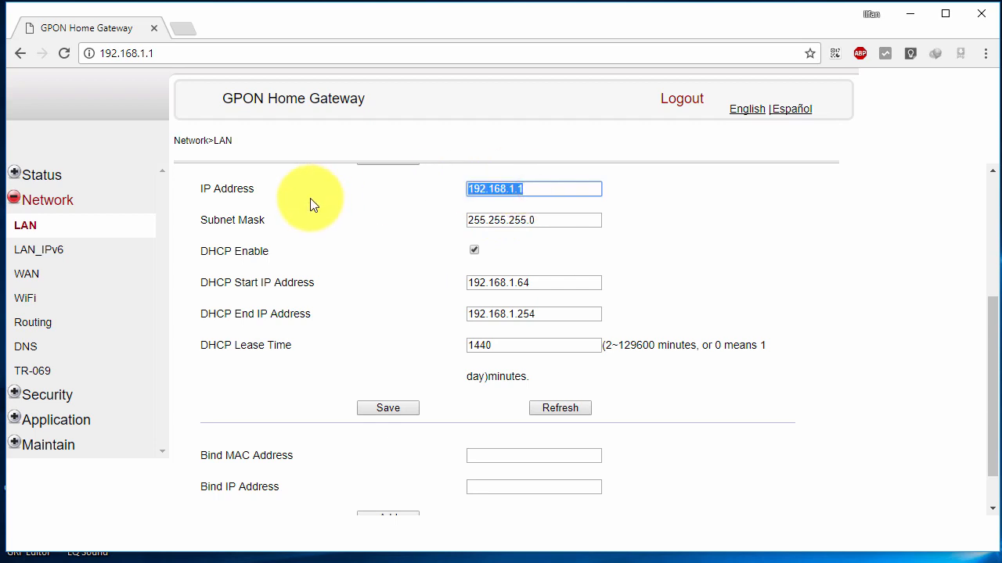
double_click(531, 184)
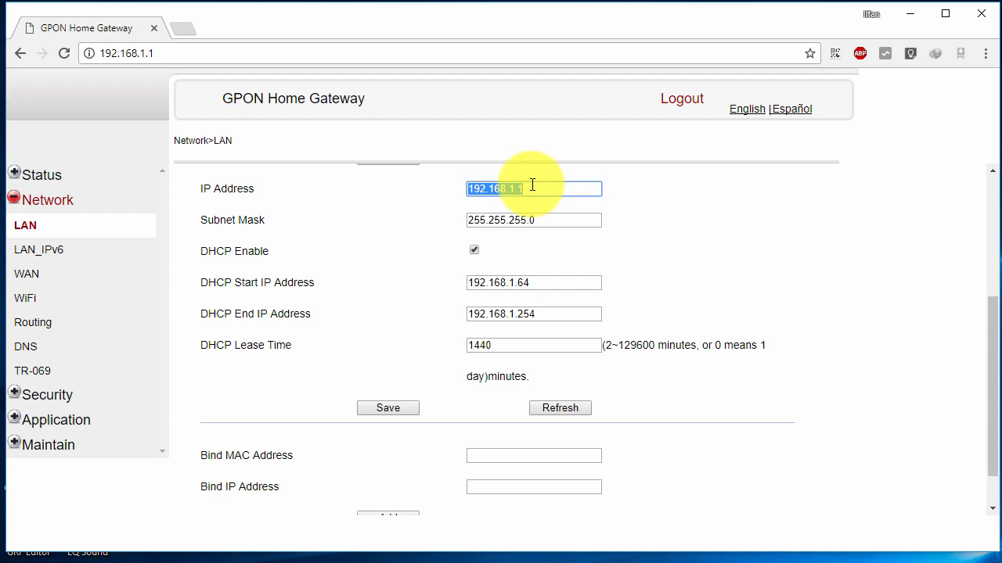
double_click(536, 185)
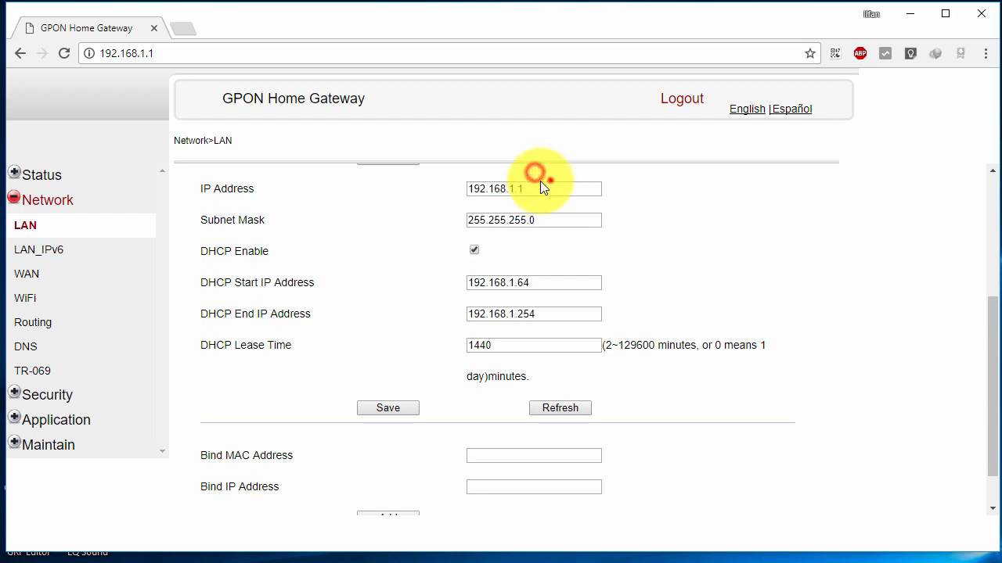
scroll(642, 232, "up", 2)
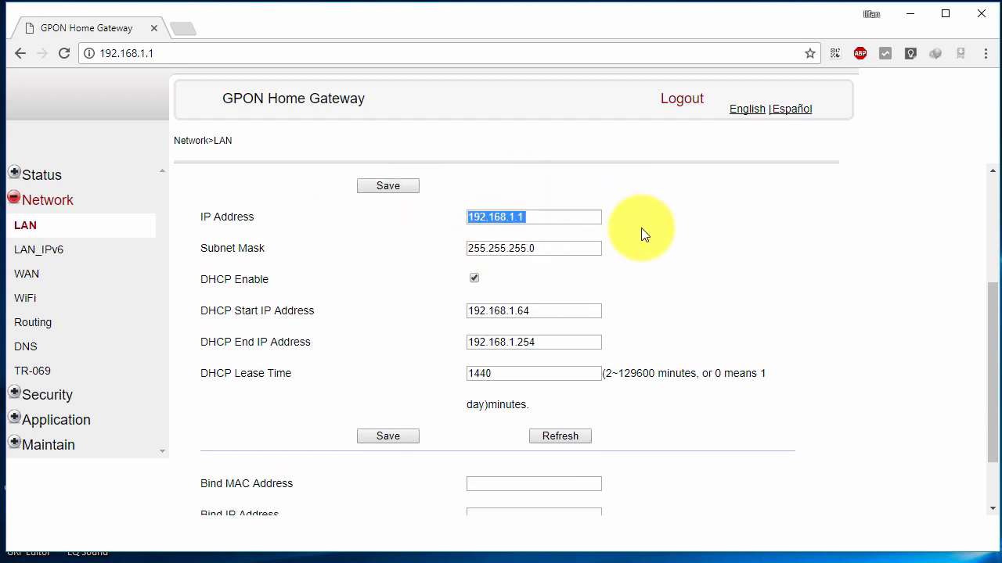
Replace the LAN IP Address with 10.10.5.1 and move past the field.
left_click(533, 347)
double_click(533, 348)
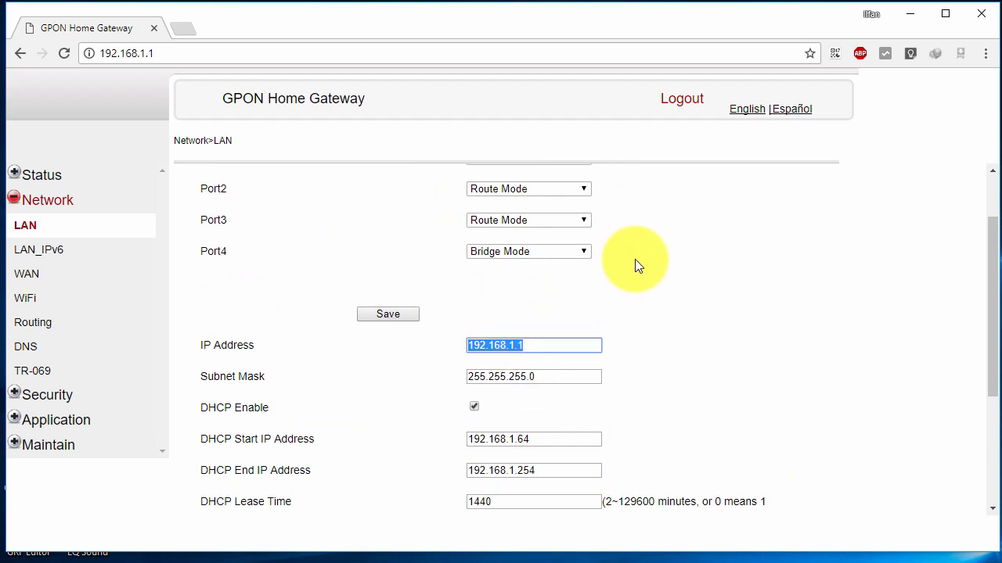
type("10.10.5.1")
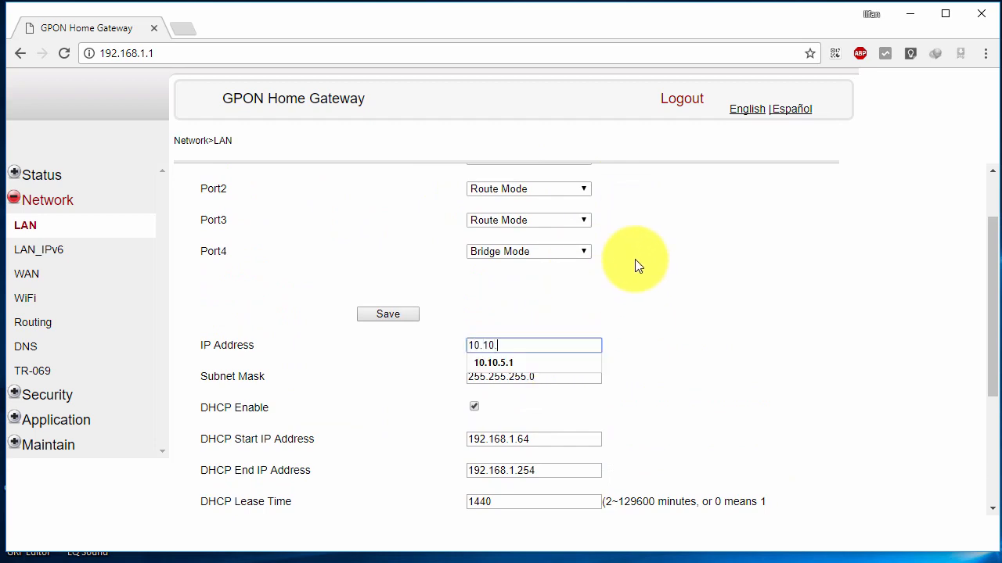
key("Tab")
key("Tab")
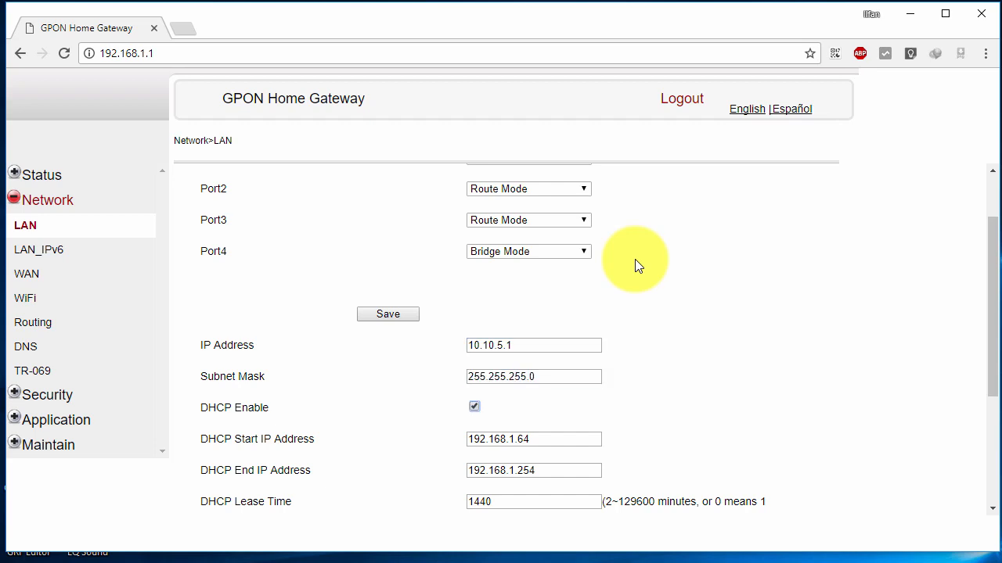
key("Tab")
scroll(291, 410, "down", 2)
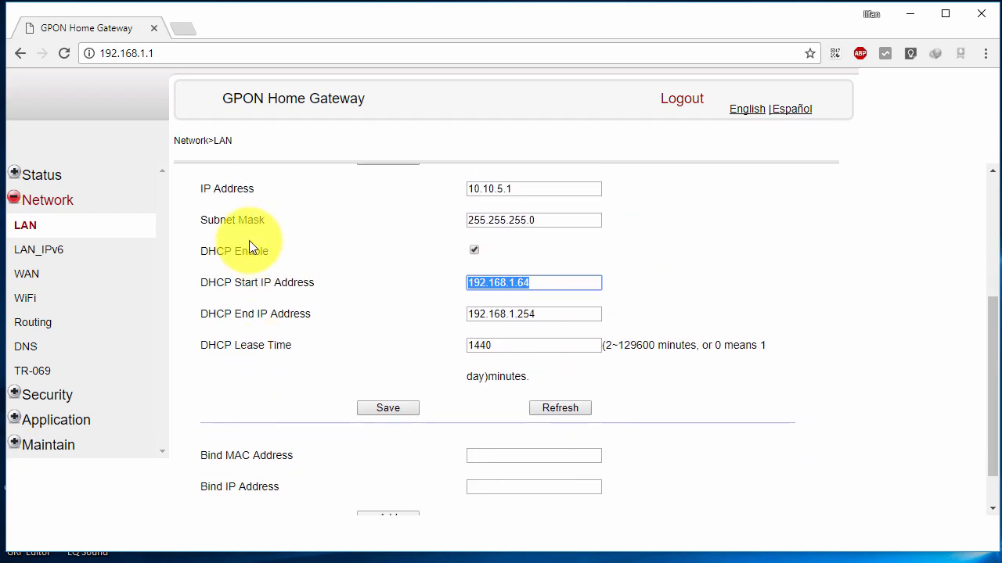
double_click(205, 251)
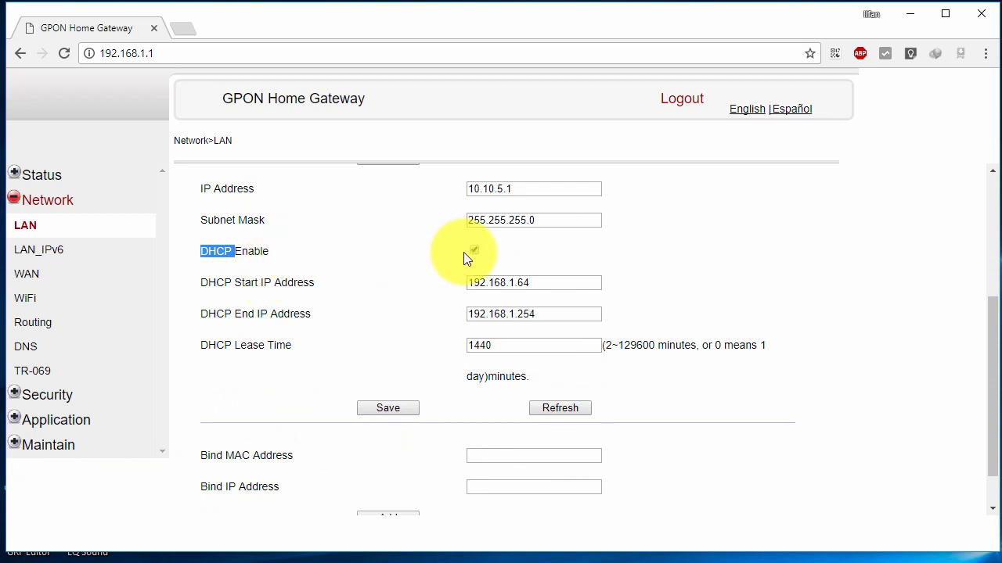
left_click(474, 286)
double_click(494, 281)
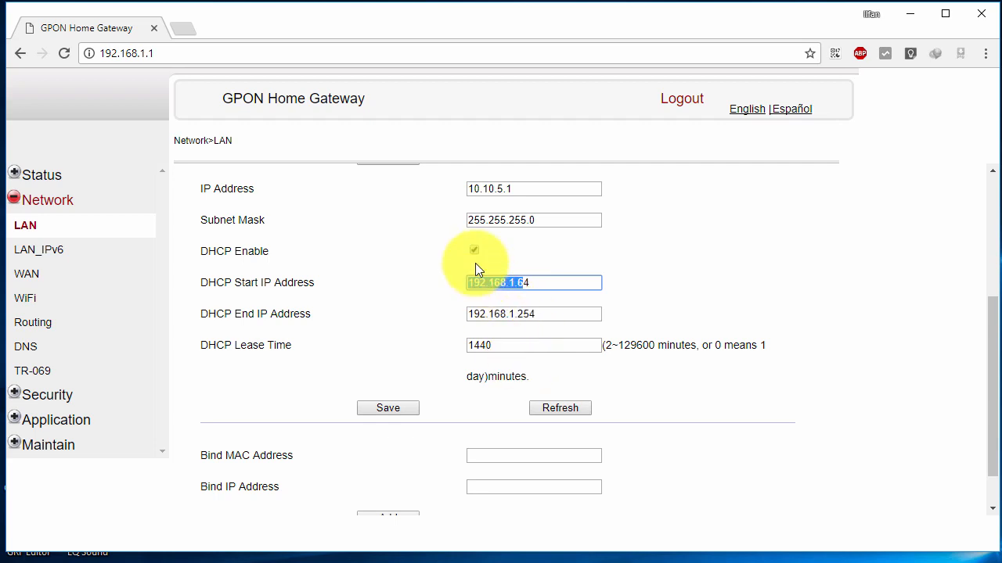
Set the DHCP Start IP Address to 10.10.5.2, checking it against the LAN IP.
left_click(546, 283)
double_click(545, 282)
type("1")
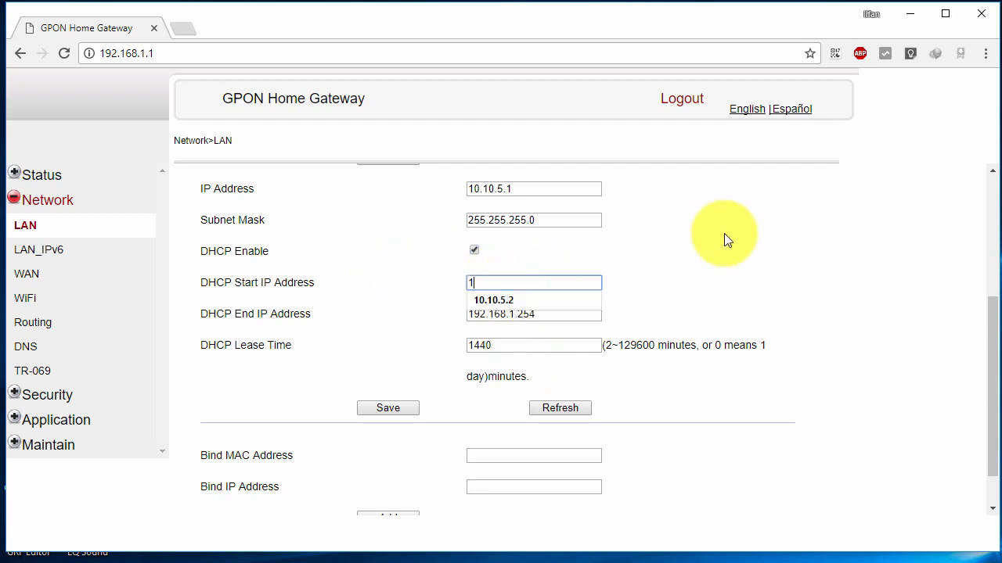
type("0.10.5.2")
left_click(471, 268)
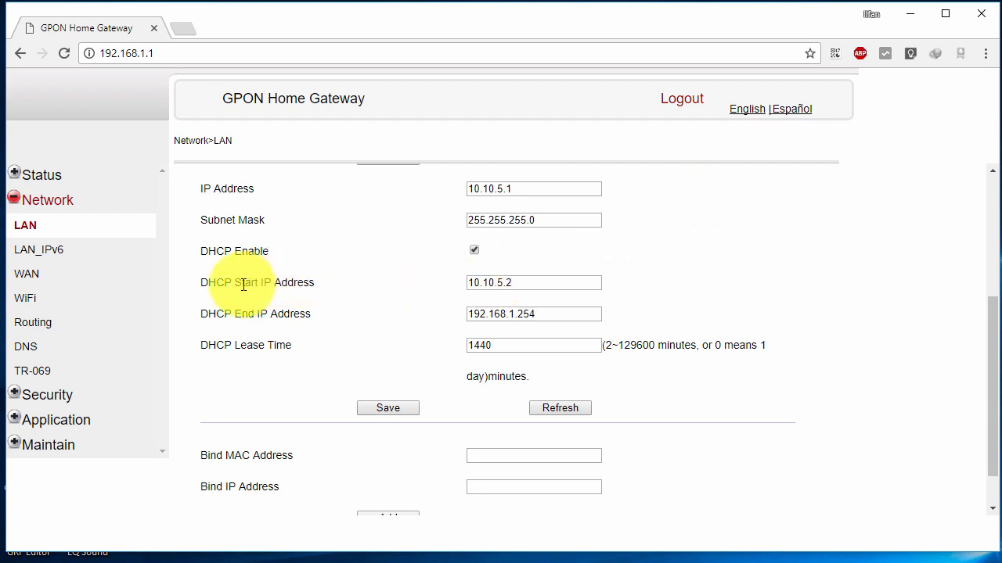
left_click_drag(242, 282, 288, 283)
left_click(519, 283)
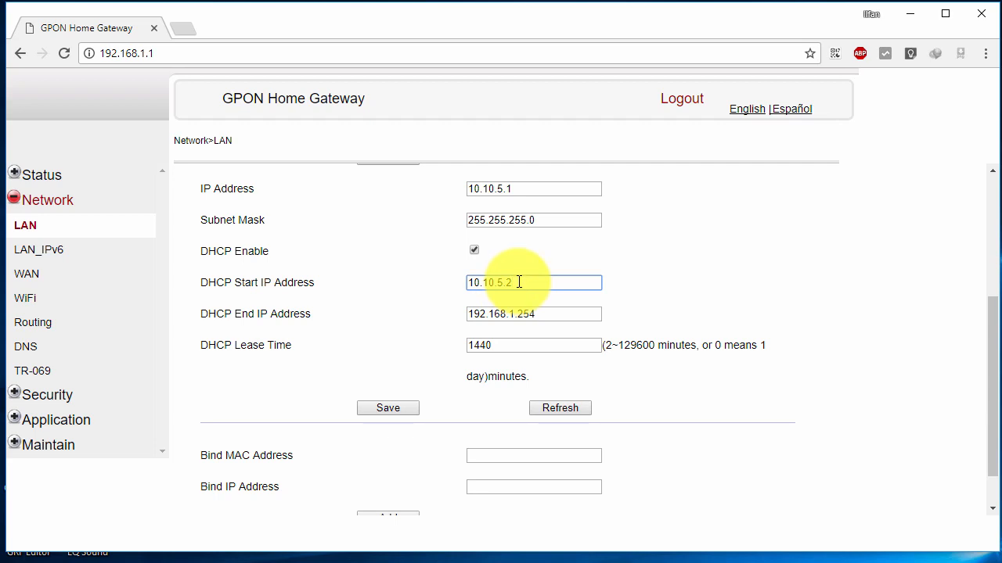
left_click_drag(202, 282, 271, 282)
left_click(510, 280)
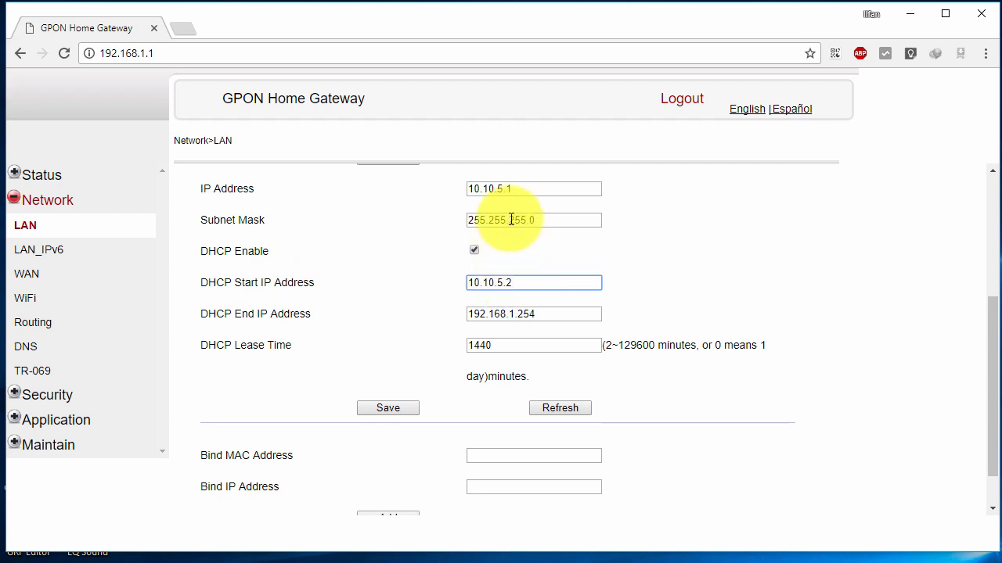
left_click(532, 188)
left_click_drag(516, 188, 485, 188)
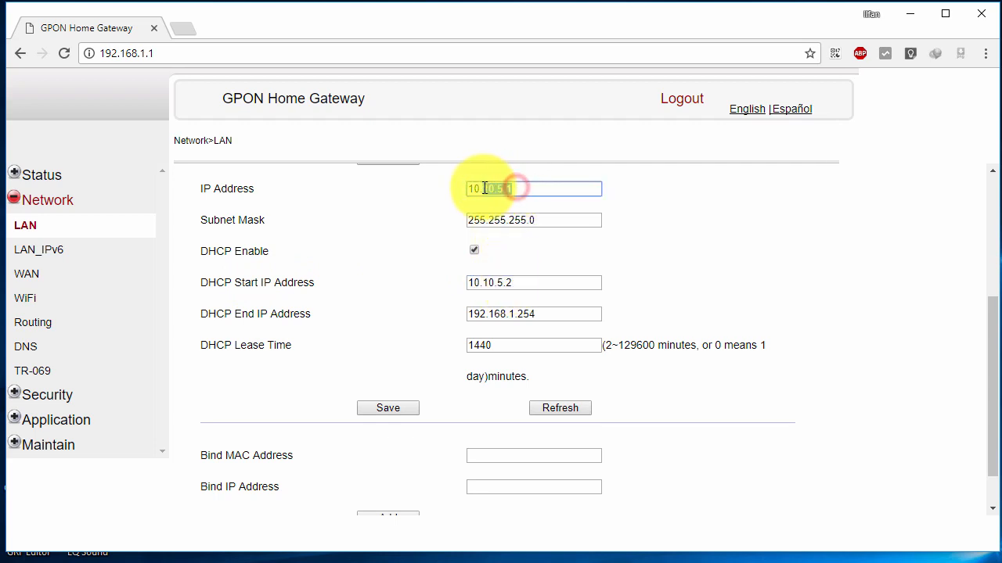
left_click(498, 189)
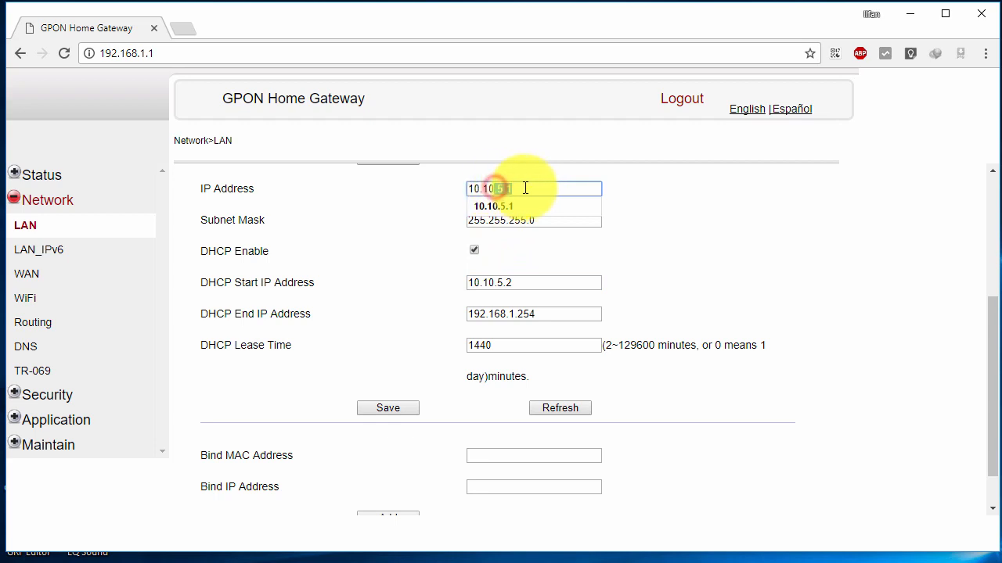
left_click(535, 277)
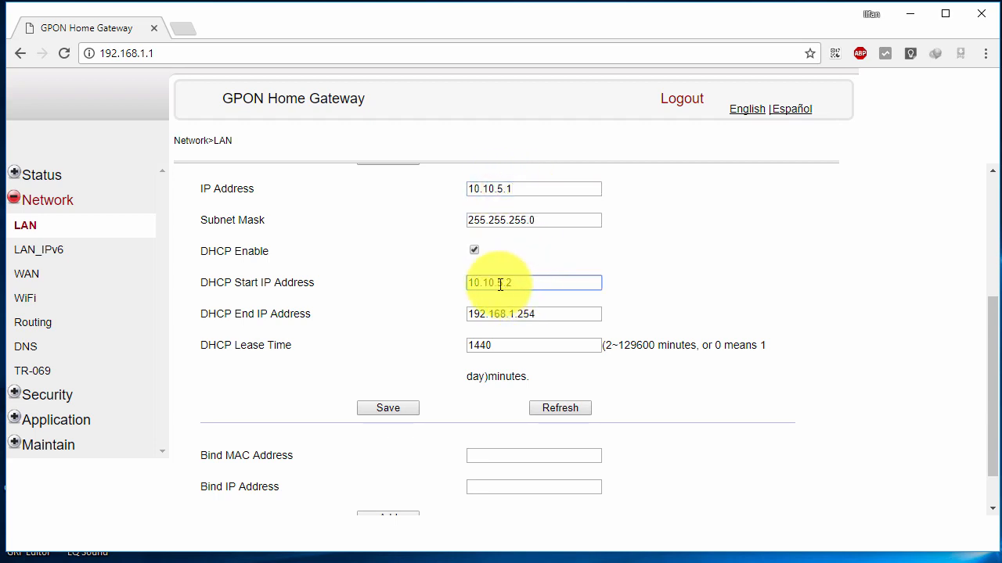
double_click(498, 284)
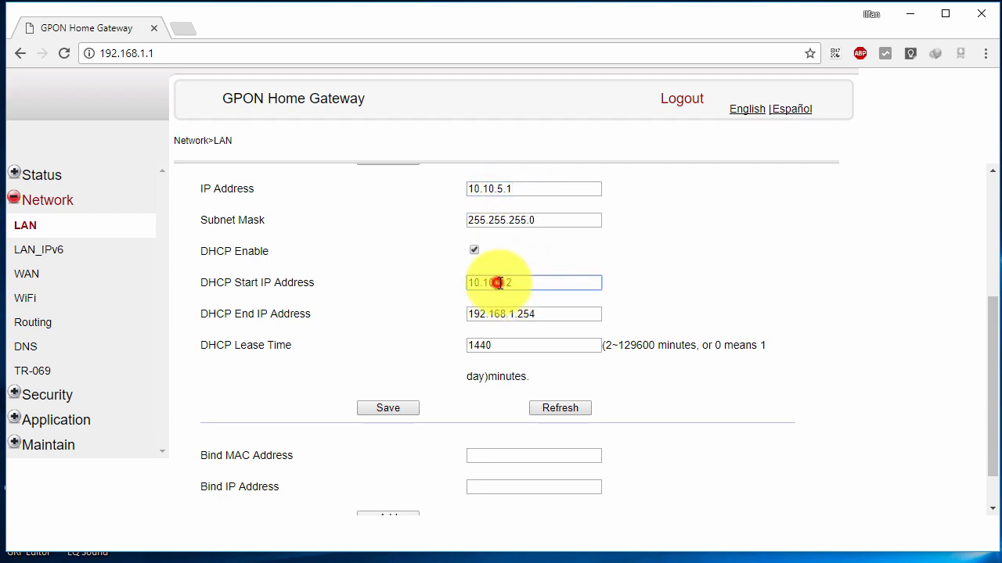
Set the DHCP End IP Address to 10.10.5.254 and review both range values.
triple_click(548, 316)
type("10.1")
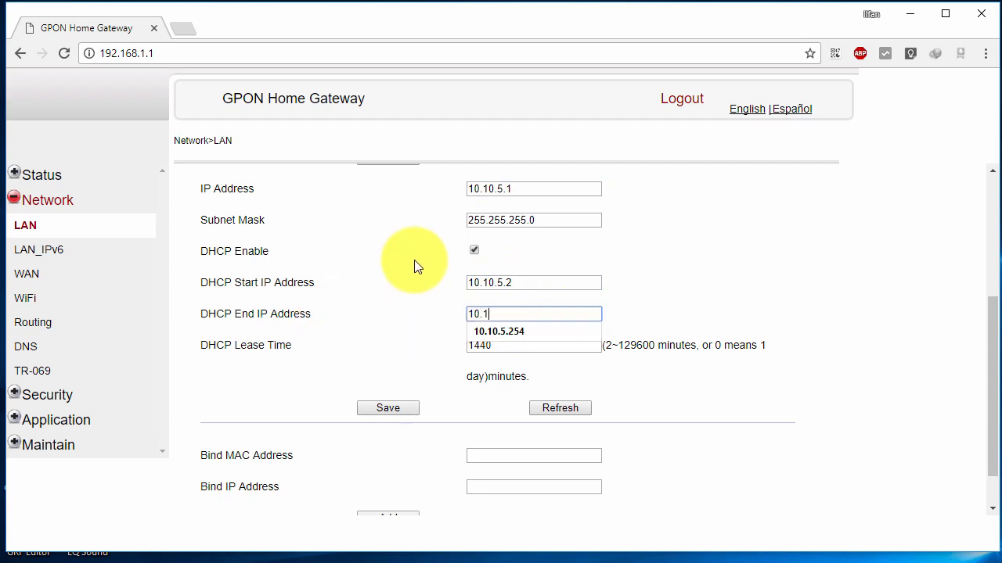
type("0.5.254")
left_click(479, 285)
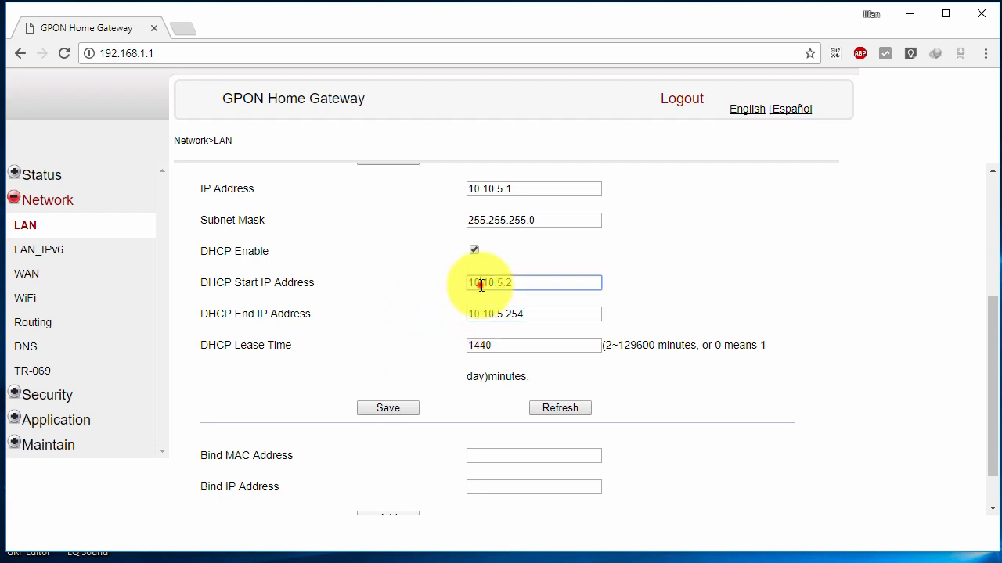
left_click_drag(215, 313, 233, 313)
left_click(539, 314)
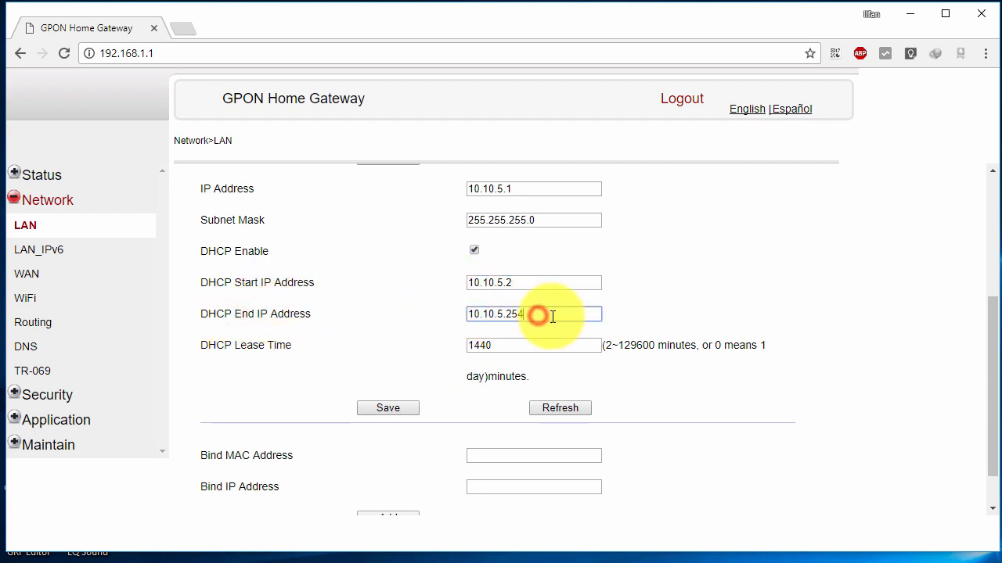
left_click(537, 282)
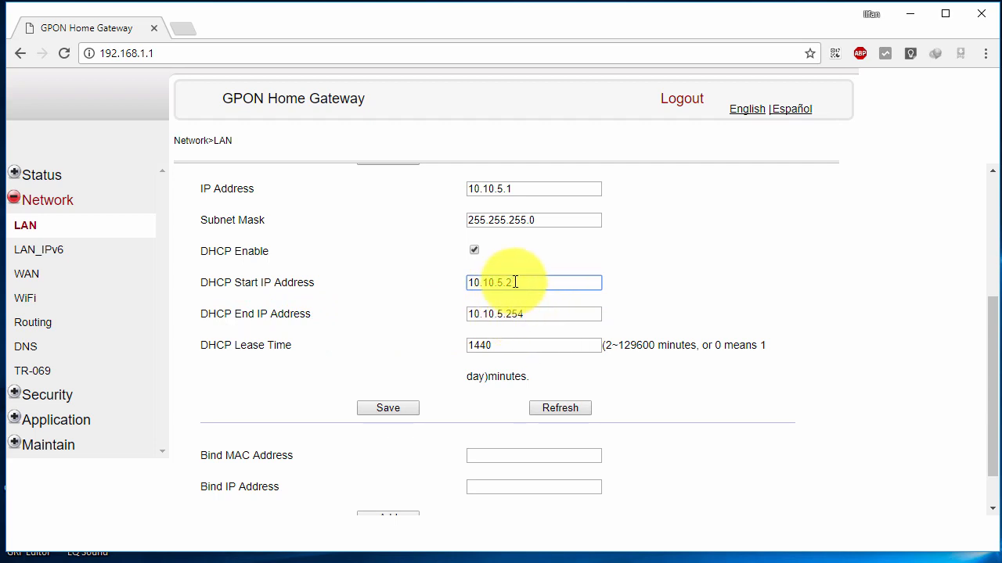
left_click(514, 282)
left_click(529, 313)
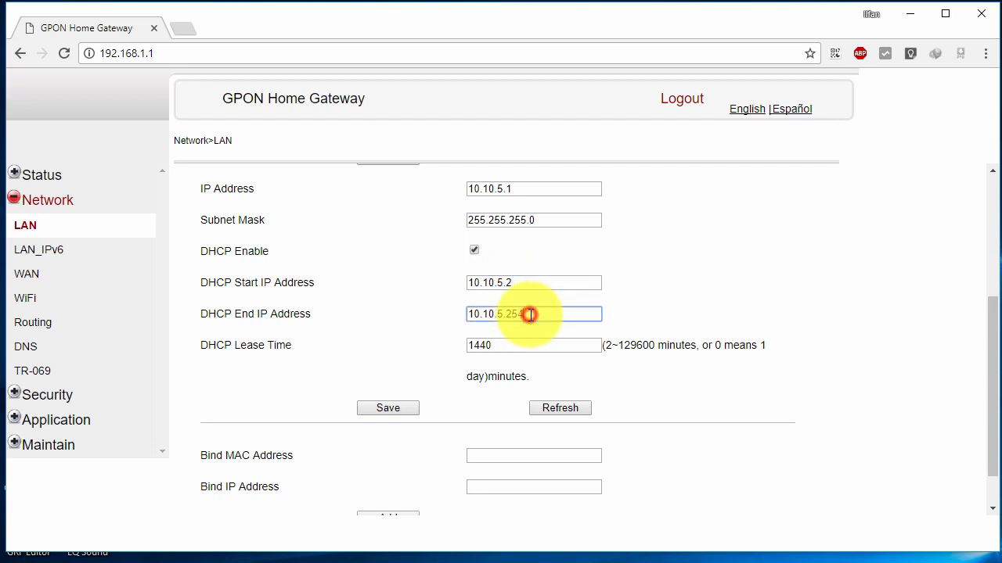
Recheck the start and end addresses, dismissing autofill suggestions, and save the LAN settings.
left_click(542, 316)
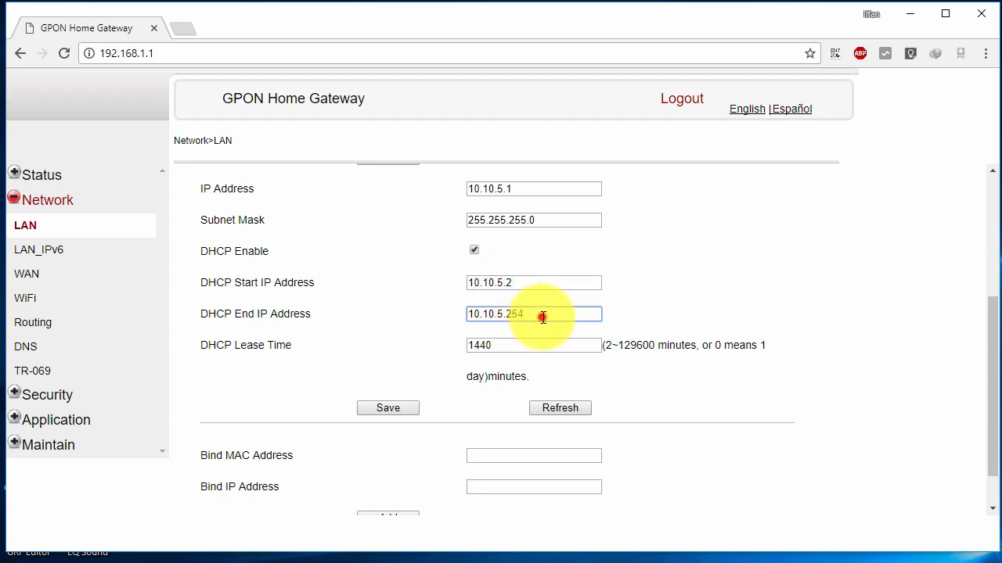
left_click(512, 282)
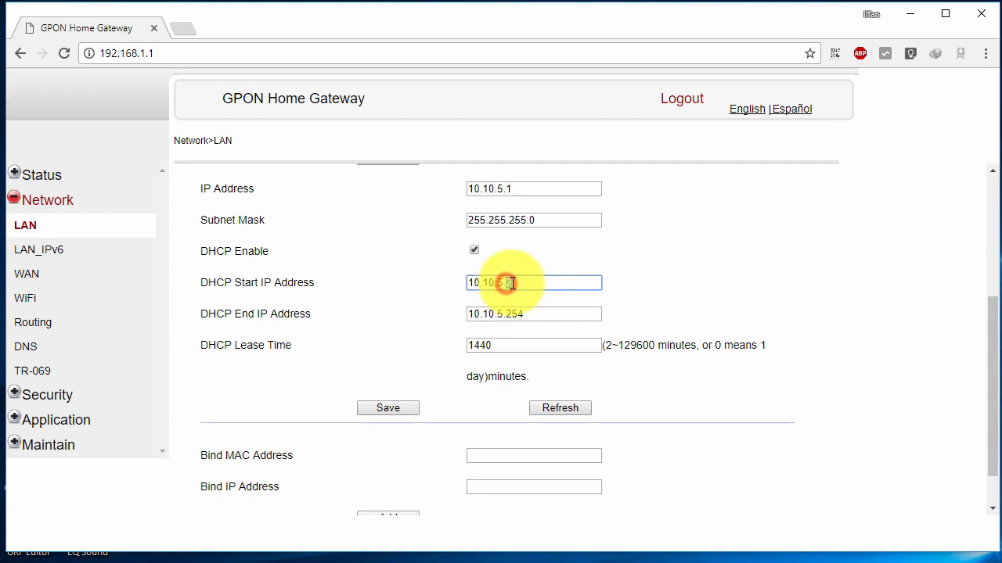
double_click(514, 283)
left_click(516, 283)
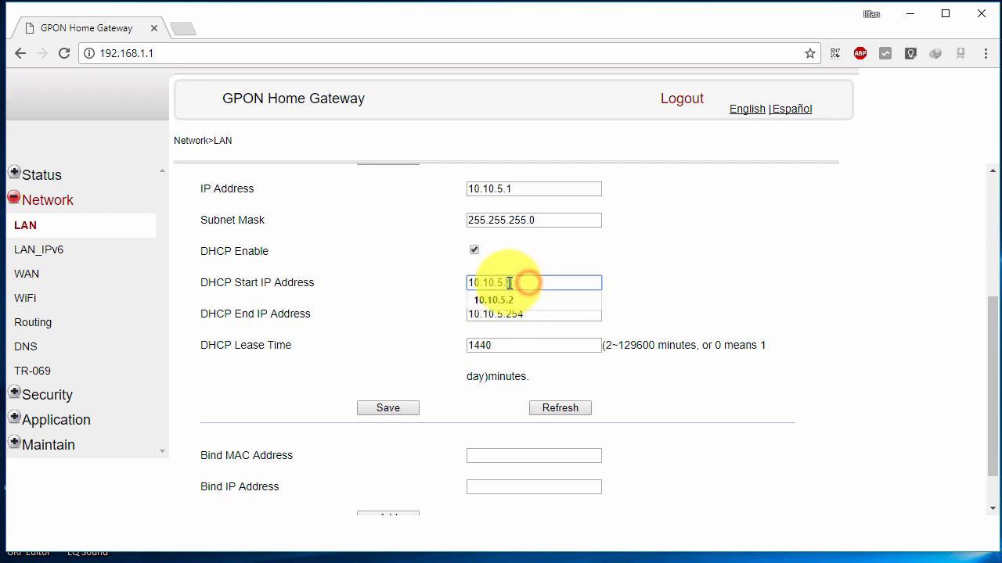
left_click(530, 281)
left_click(582, 321)
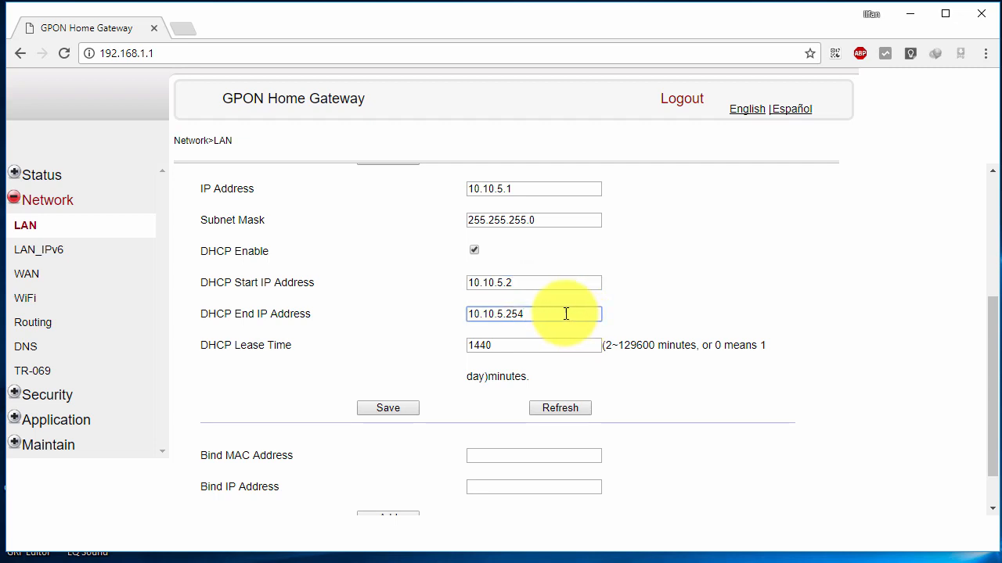
left_click(533, 314)
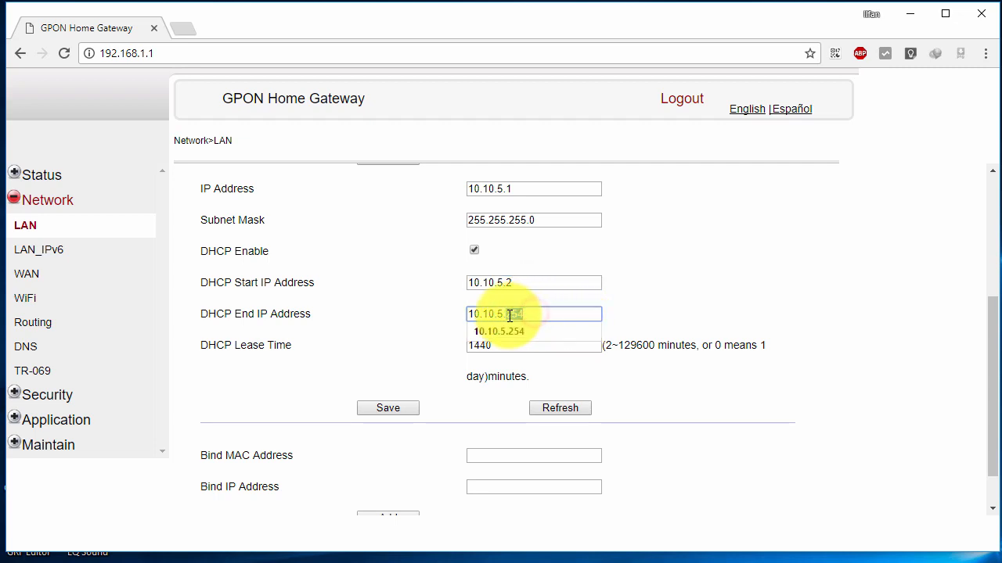
left_click(532, 296)
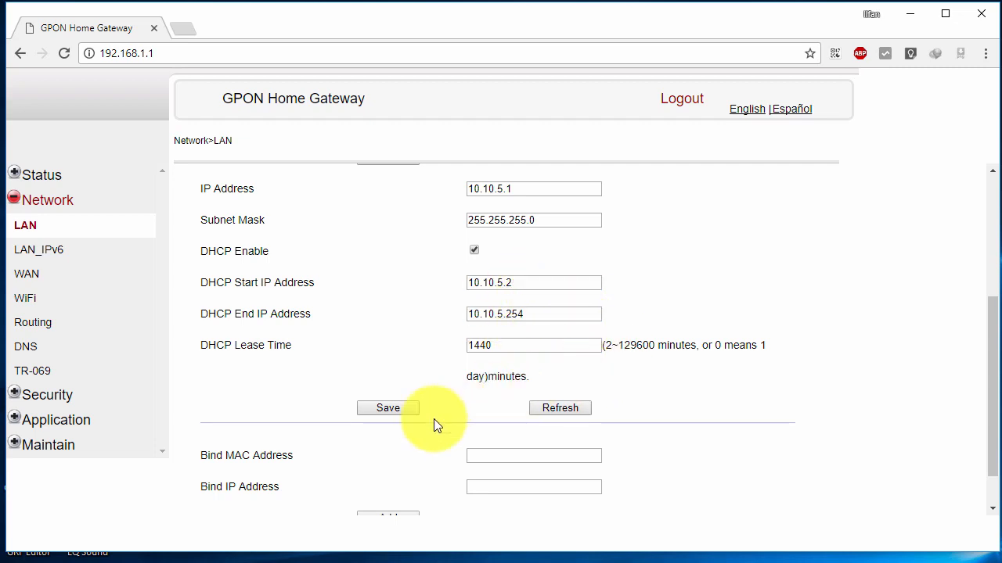
left_click(386, 408)
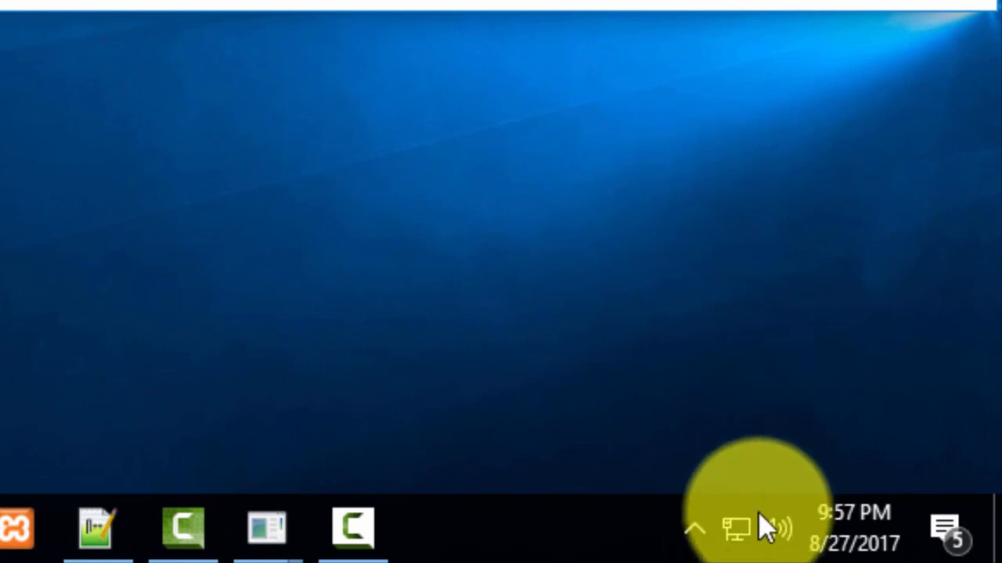
Confirm Ethernet still shows 192.168.1.64 in its details, then disable the adapter.
right_click(750, 518)
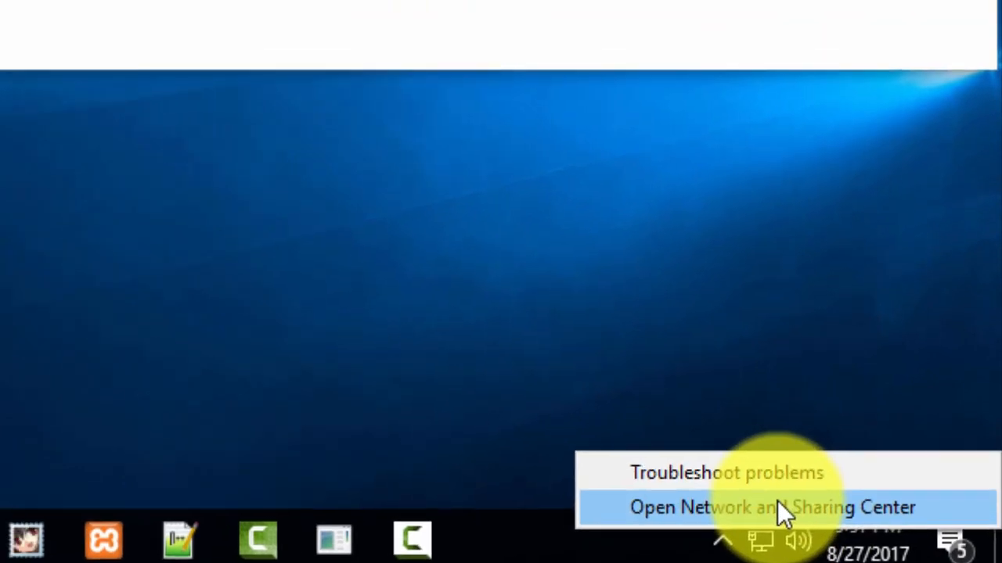
left_click(754, 490)
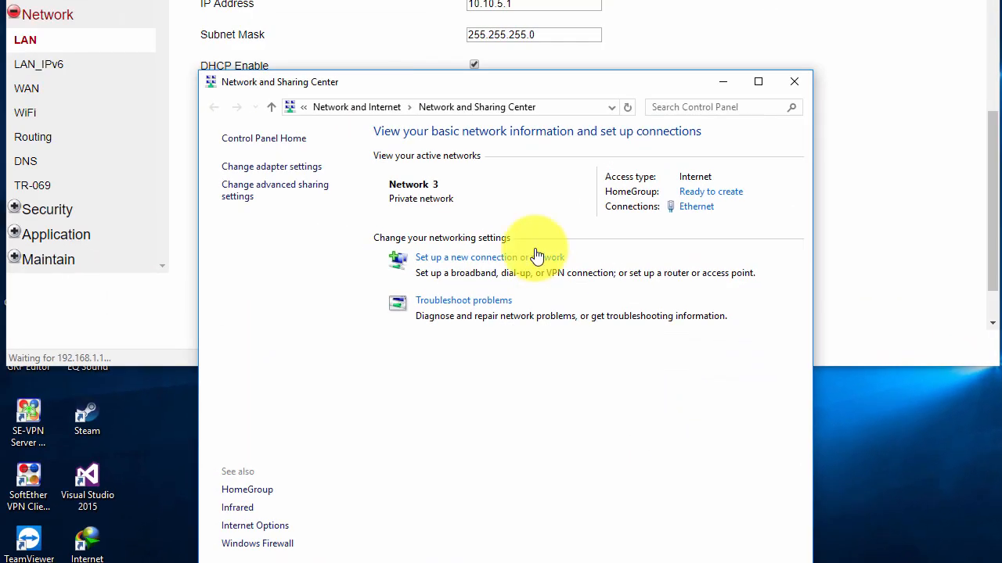
left_click(709, 207)
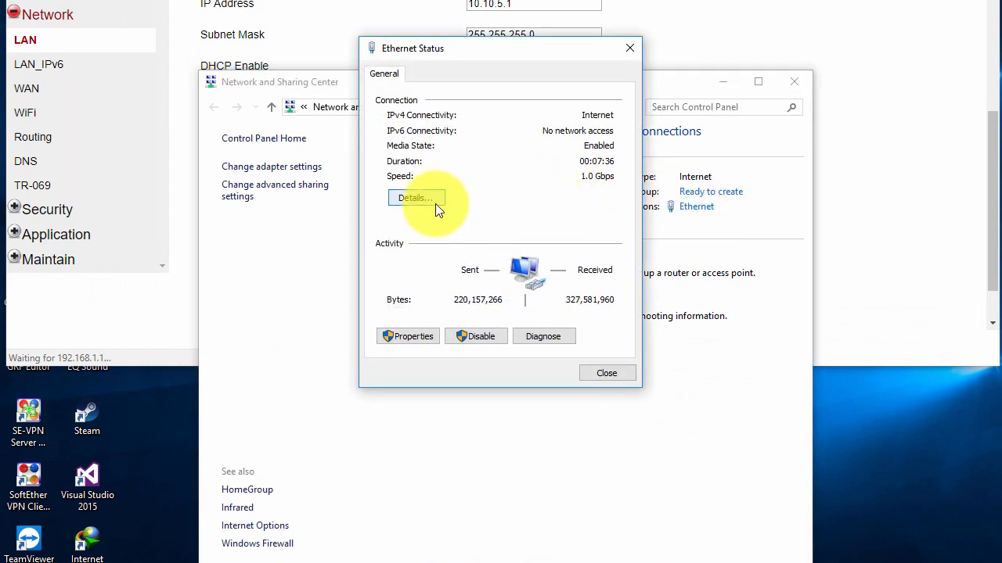
left_click(435, 203)
left_click(501, 187)
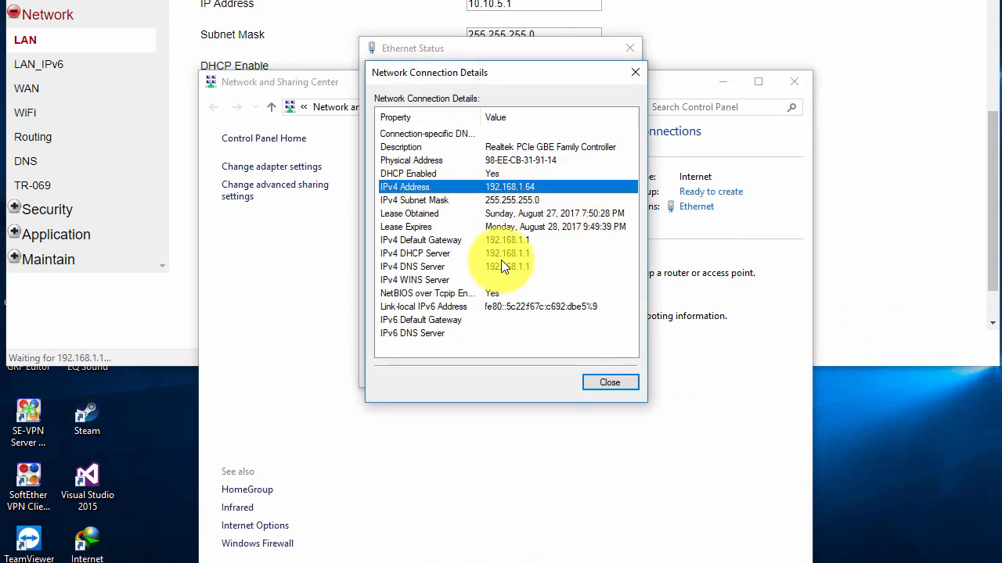
left_click(624, 382)
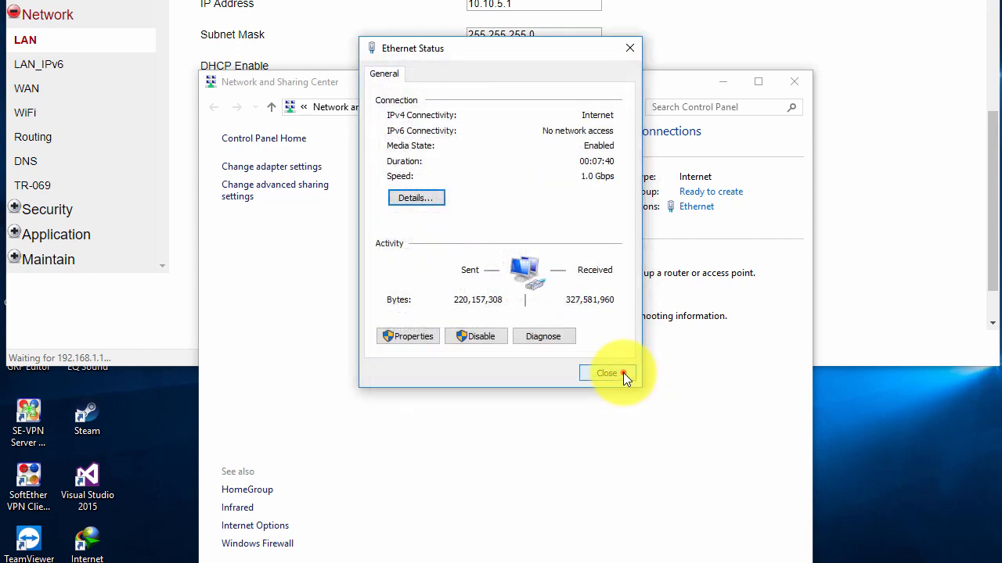
left_click(622, 373)
left_click(699, 210)
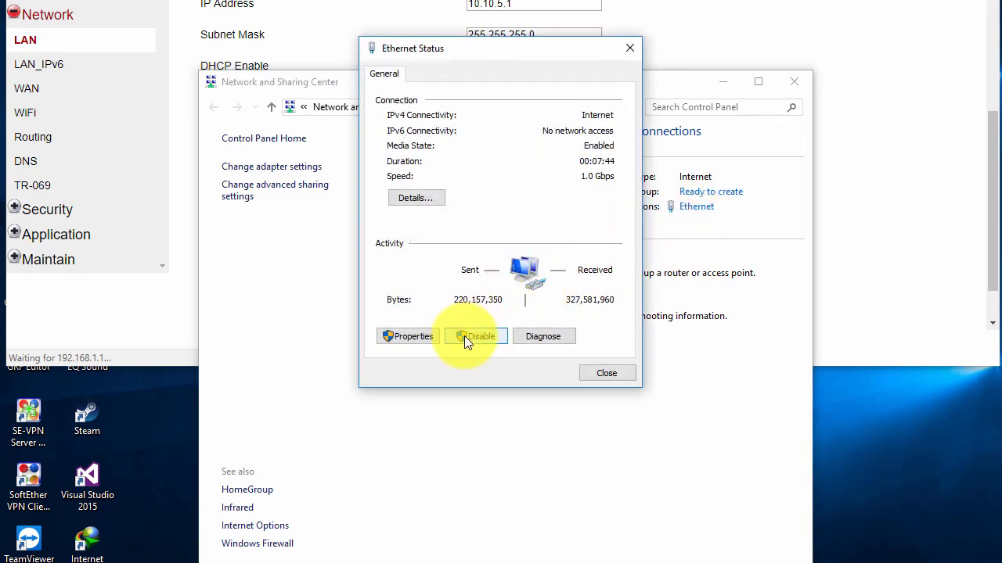
left_click(477, 337)
Re-enable the Ethernet adapter from the Network Connections list.
left_click(273, 167)
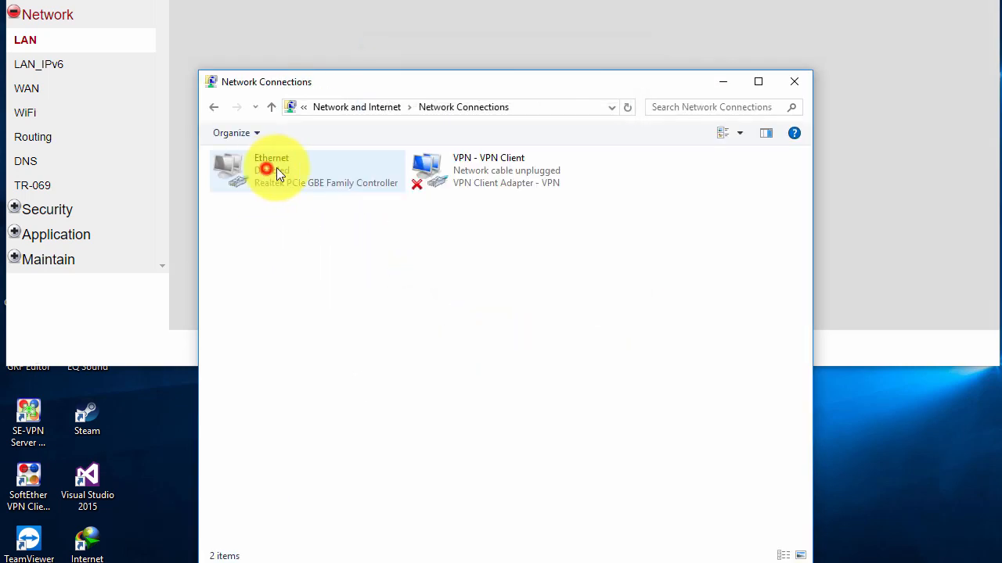
right_click(311, 174)
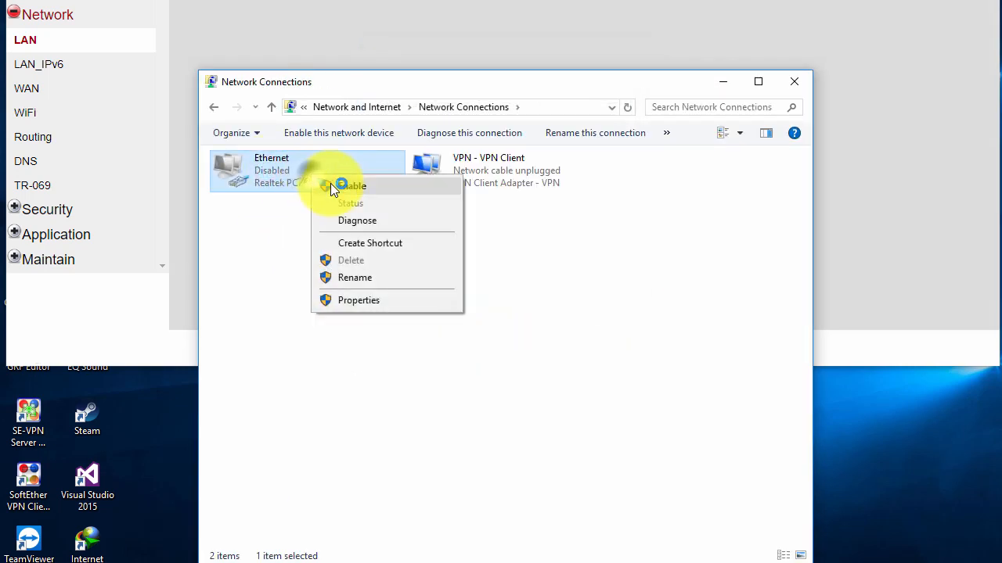
left_click(330, 185)
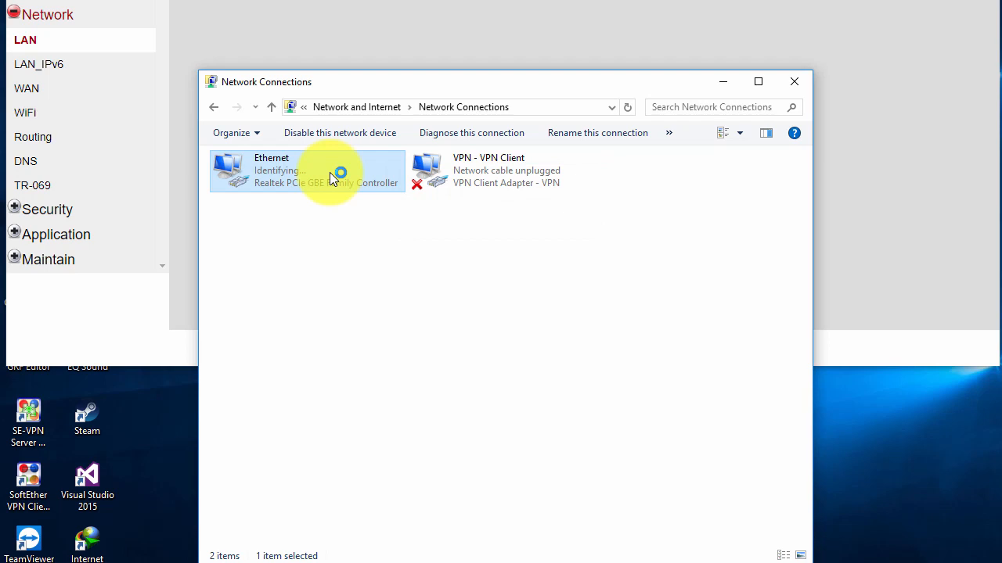
right_click(329, 172)
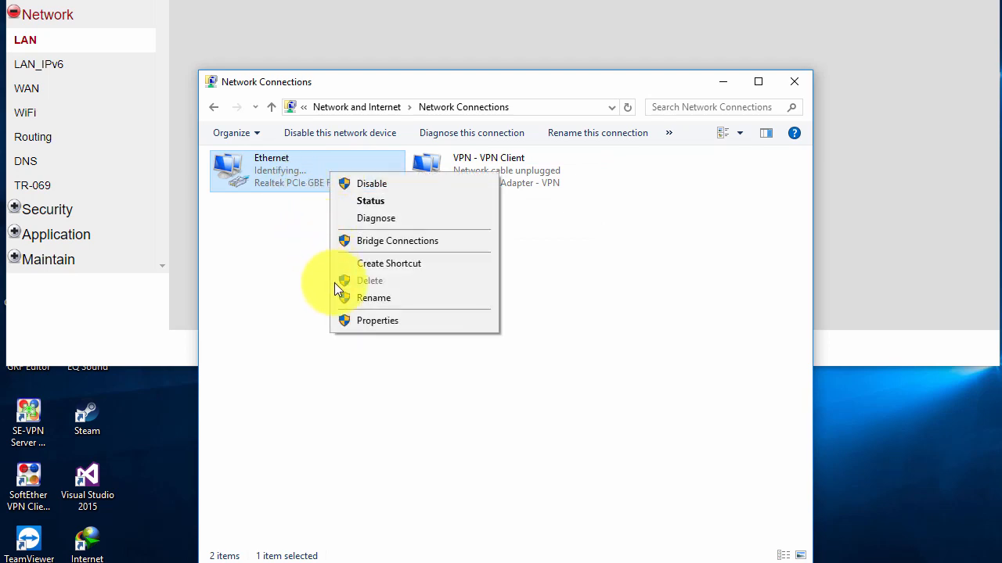
left_click(276, 182)
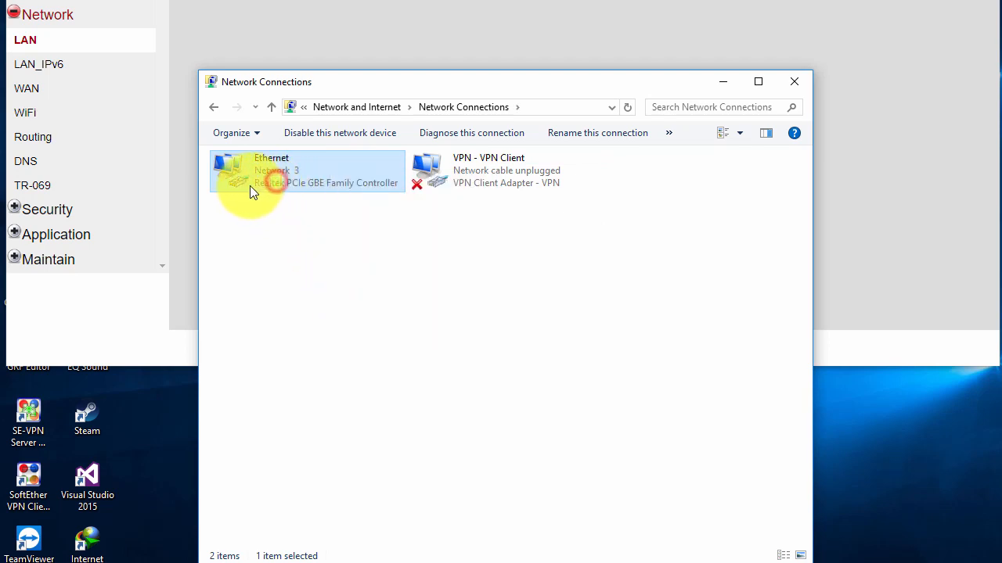
Verify Ethernet now has IPv4 10.10.5.2 with gateway, DHCP and DNS 10.10.5.1.
double_click(310, 174)
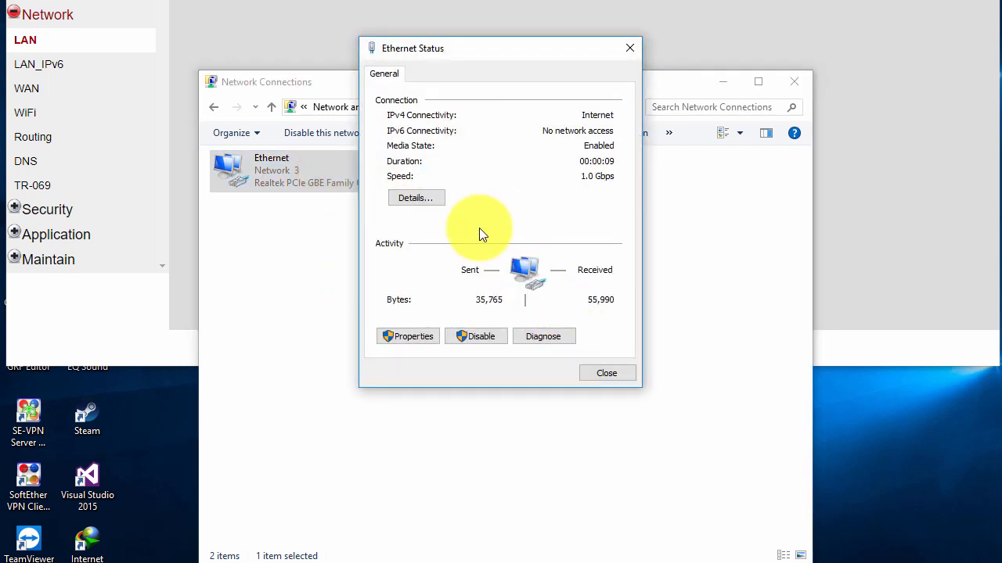
left_click(414, 201)
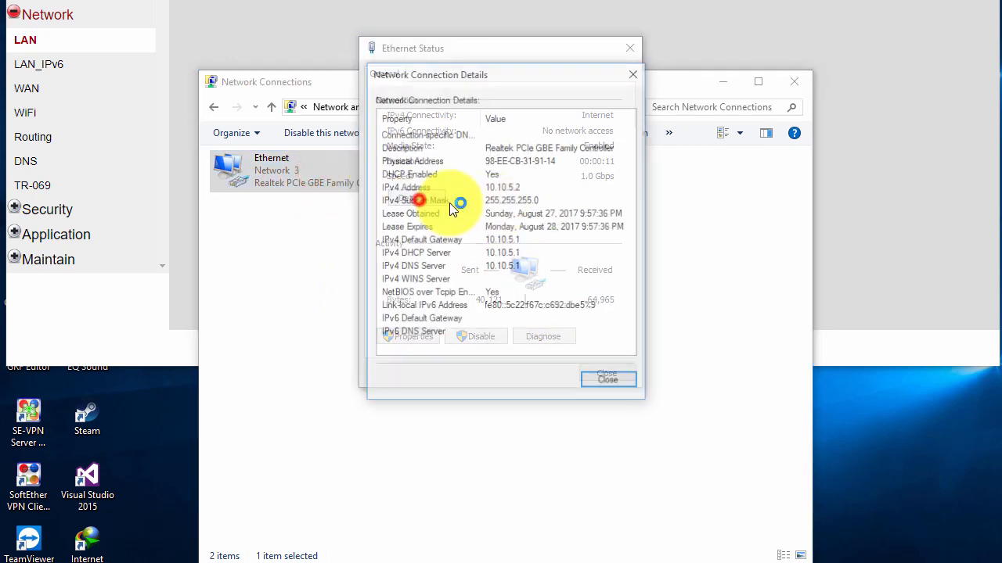
left_click(516, 192)
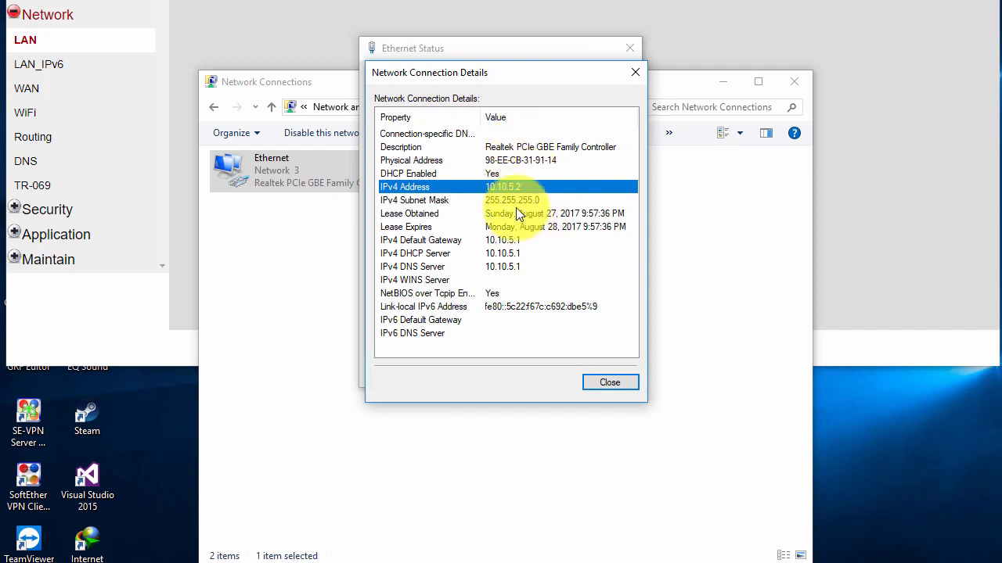
left_click(514, 227)
left_click(518, 240)
left_click(519, 264)
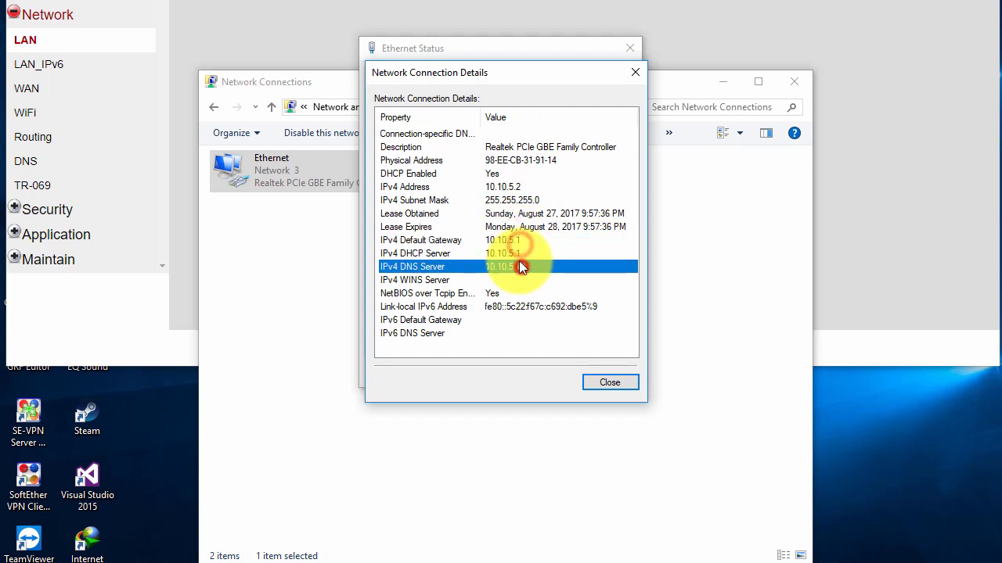
left_click(520, 254)
left_click(522, 244)
left_click(508, 188)
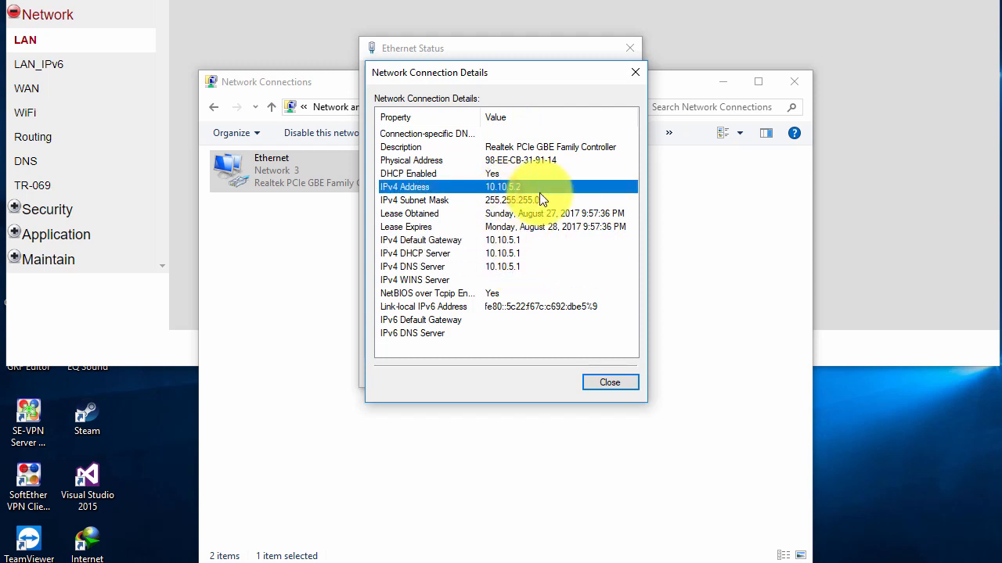
Bring up the ping console, close the status windows, and return to the router admin page.
left_click(679, 562)
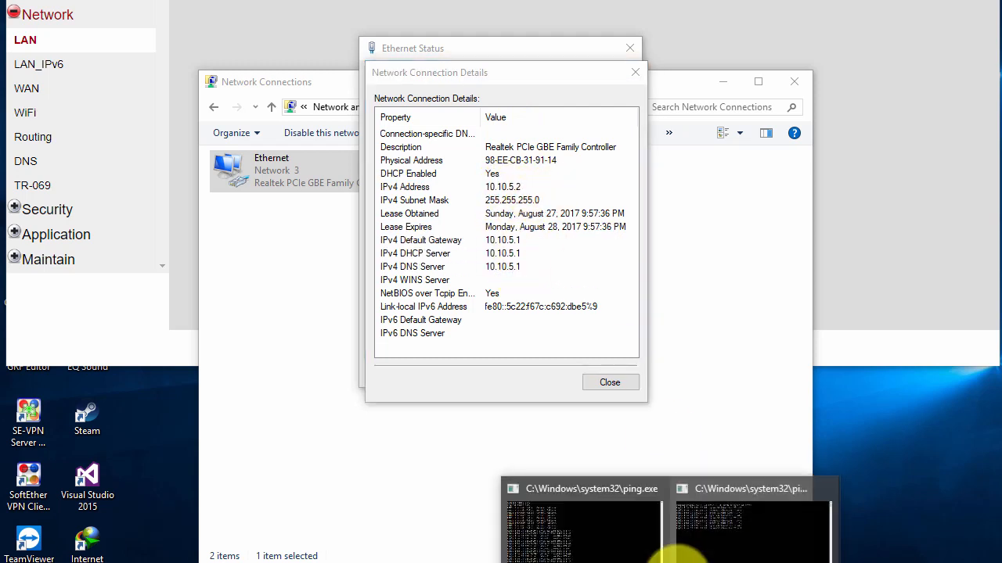
left_click(601, 548)
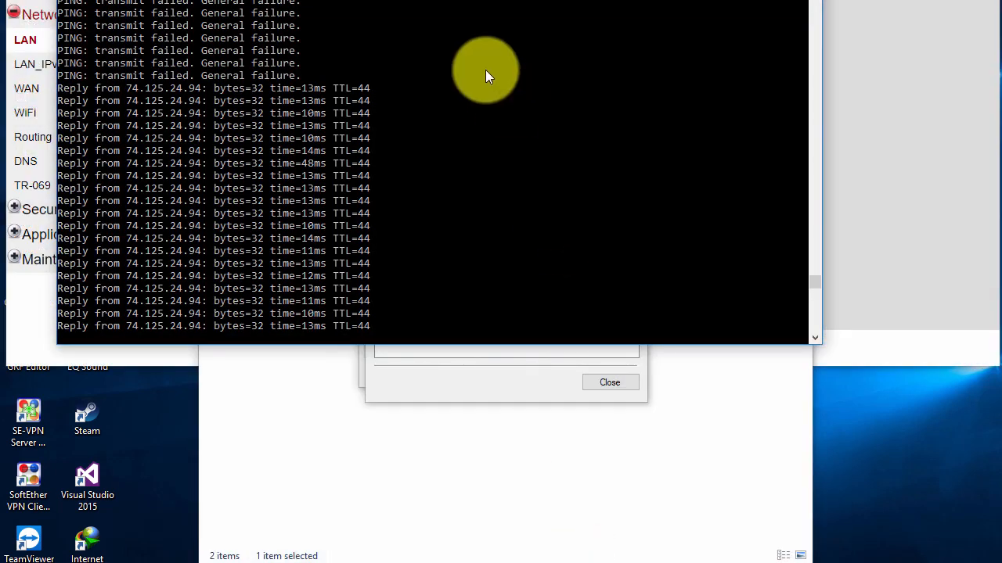
left_click_drag(523, 0, 535, 0)
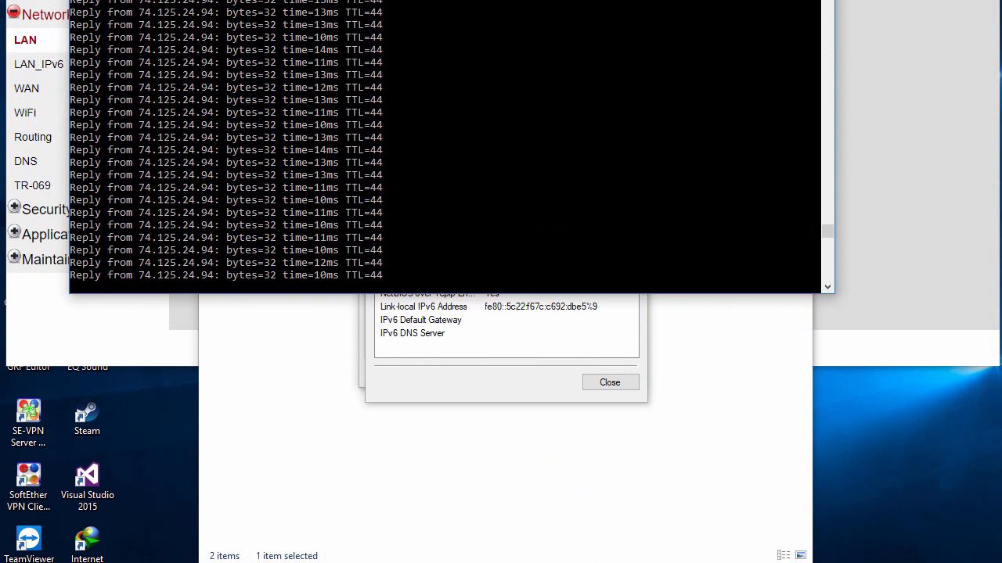
left_click(629, 384)
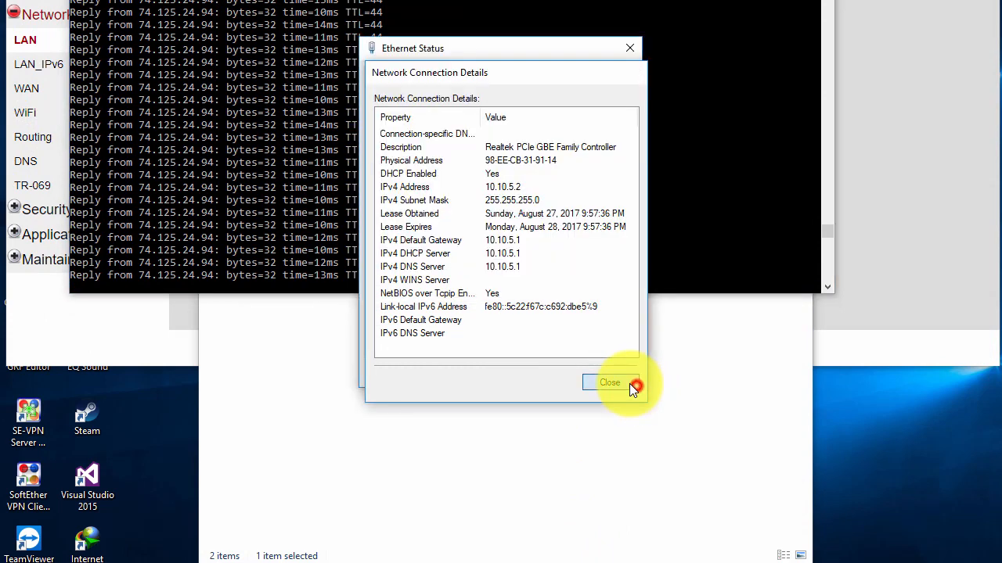
left_click(631, 381)
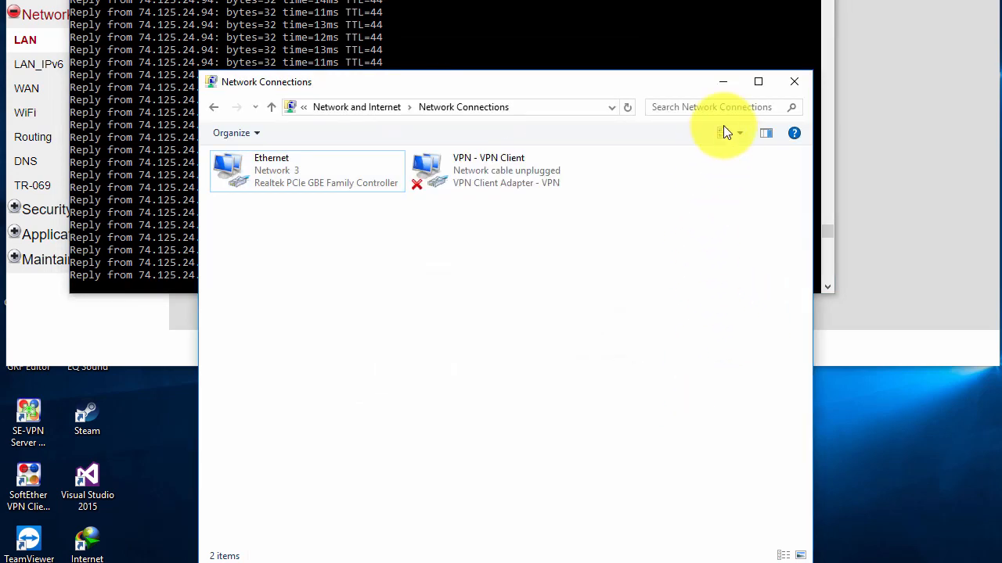
left_click(896, 348)
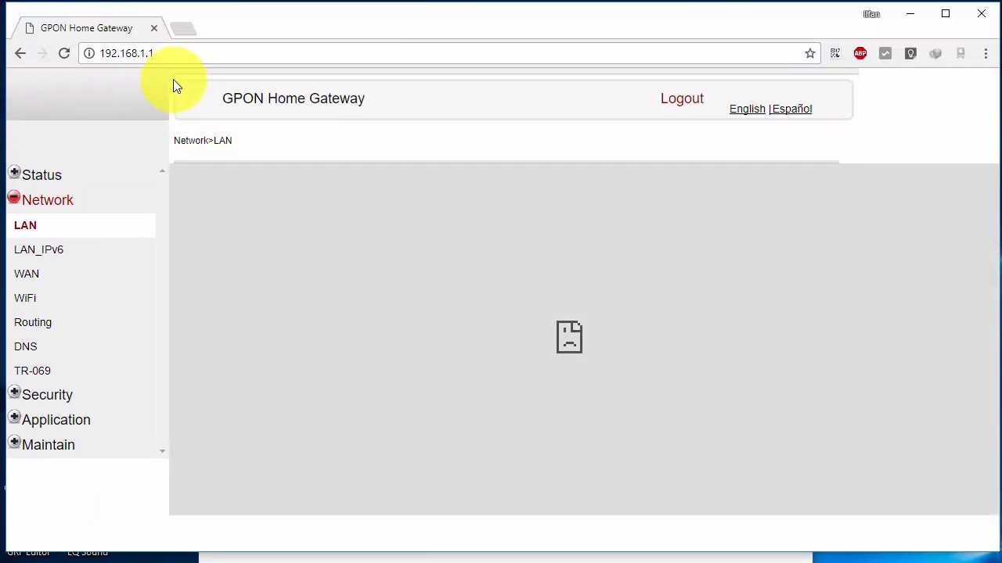
Replace 192.168.1.1 with 10.10.5.1 in the address bar and reload the gateway's LAN page.
left_click(163, 57)
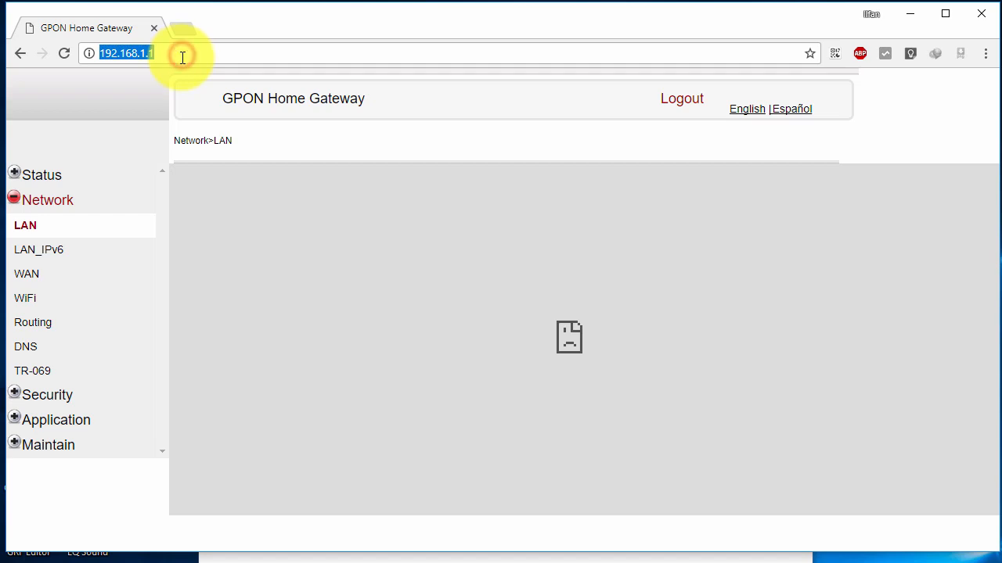
left_click(181, 57)
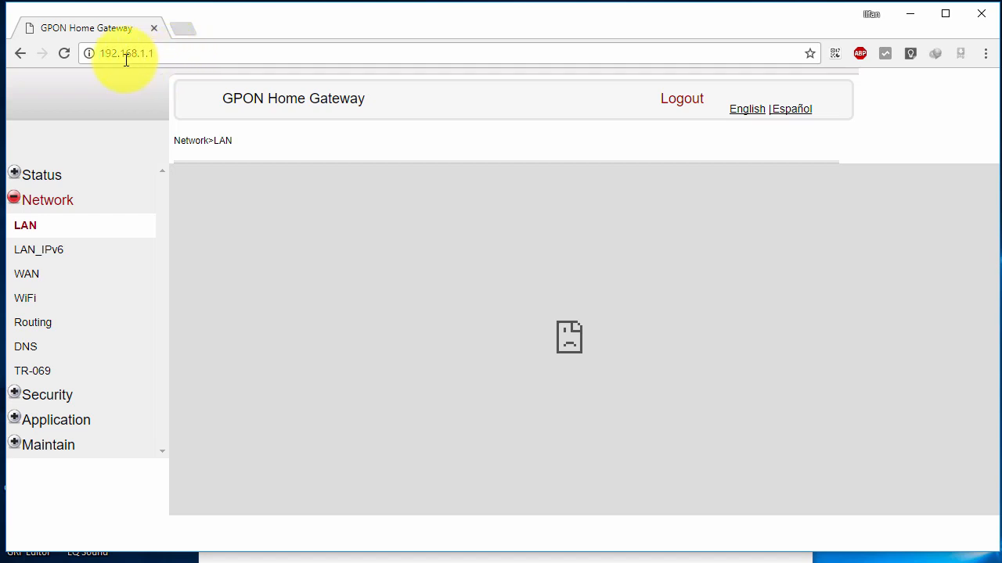
left_click_drag(101, 55, 143, 57)
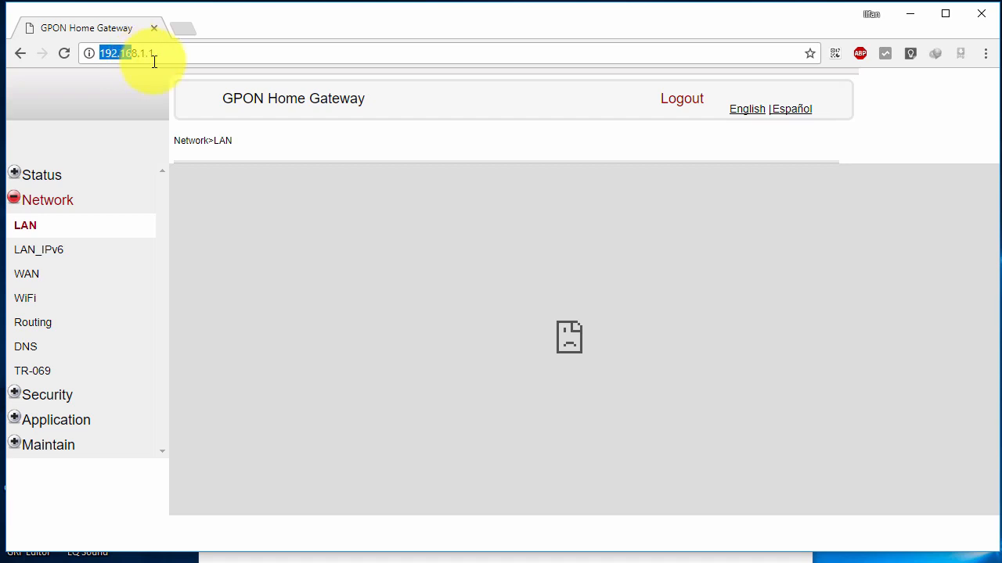
double_click(184, 60)
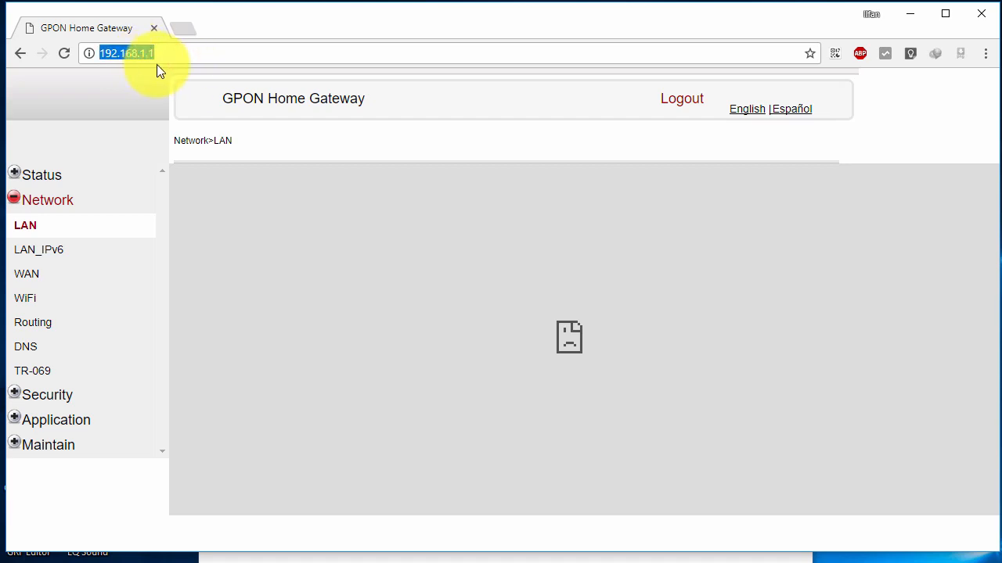
type("10.10.5.")
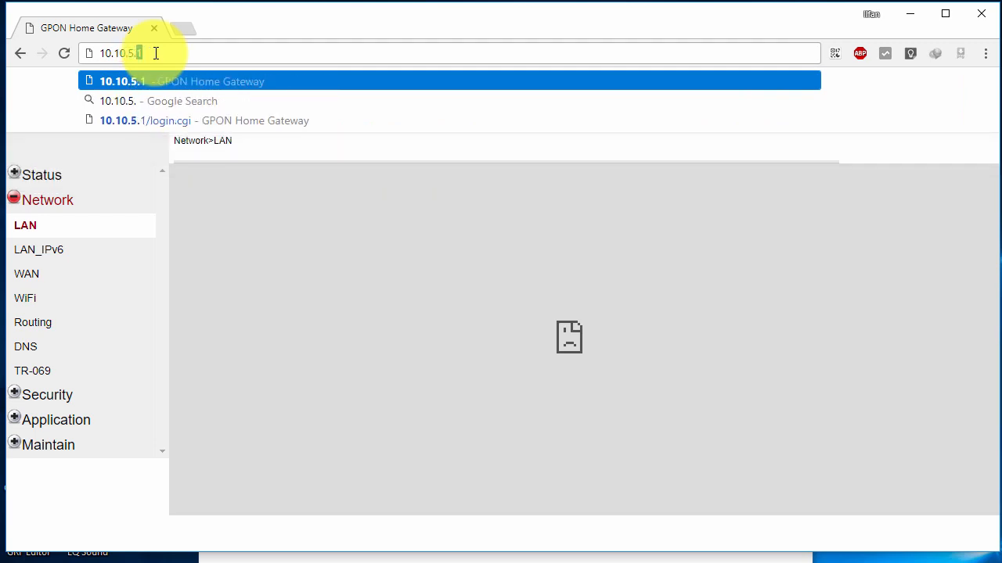
type("1")
left_click_drag(154, 52, 78, 53)
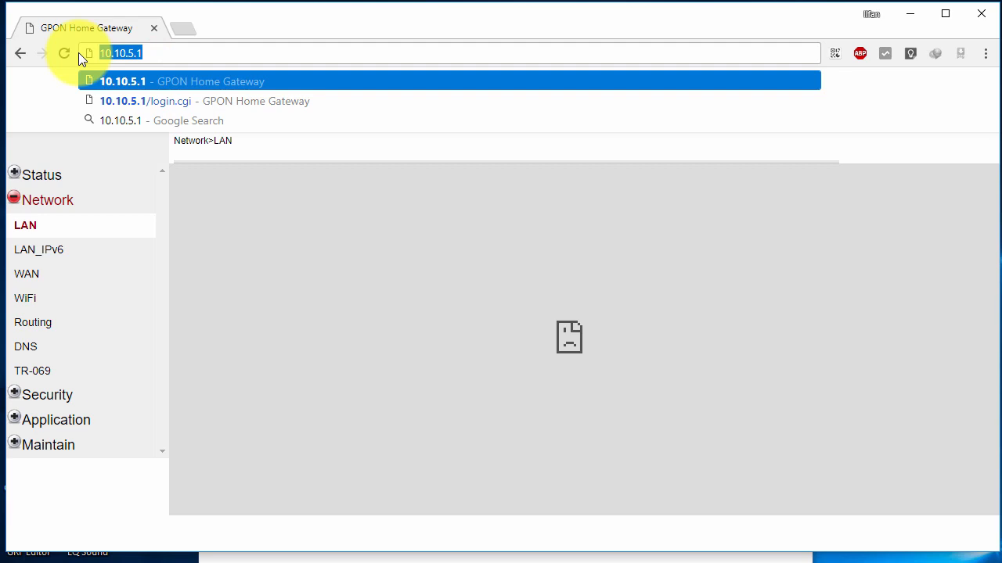
left_click(210, 52)
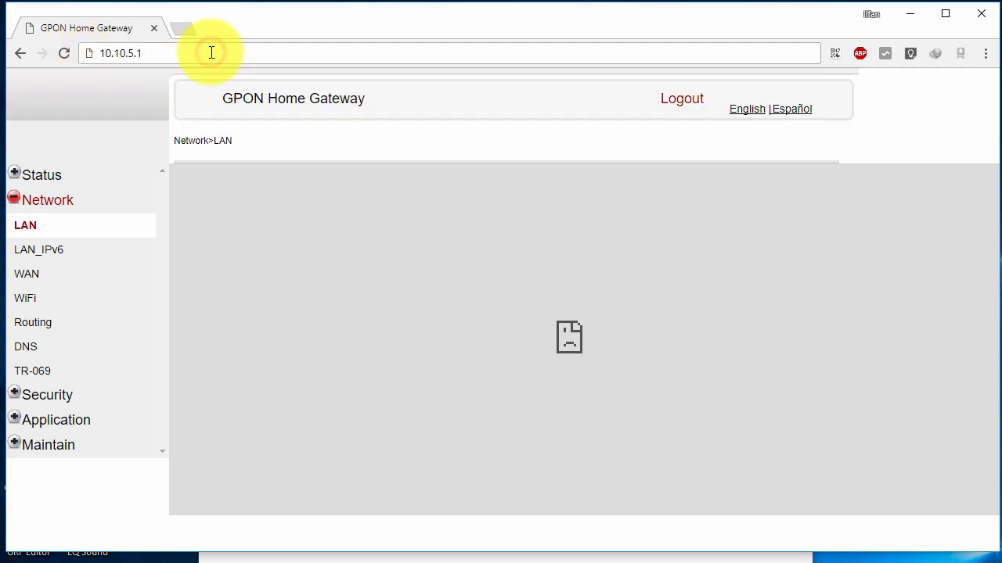
key("Return")
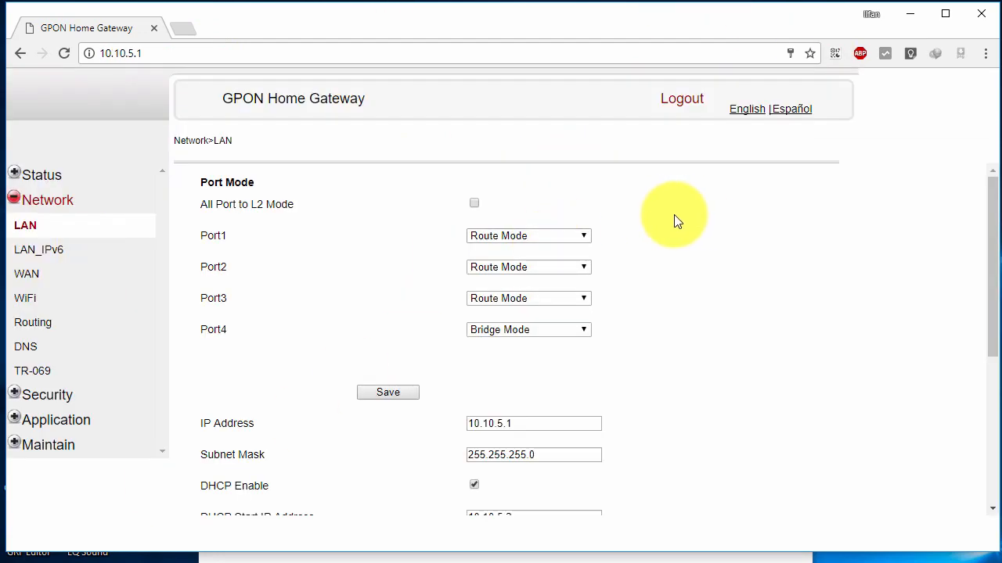
Keep the LAN IP address 10.10.5.1 and uncheck DHCP Enable.
scroll(563, 280, "down", 2)
double_click(532, 268)
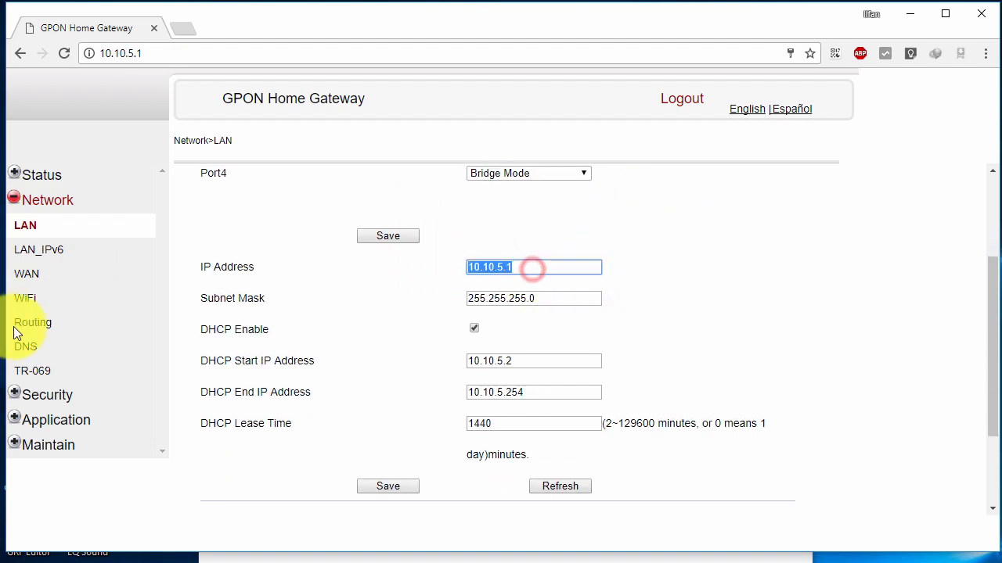
left_click(322, 329)
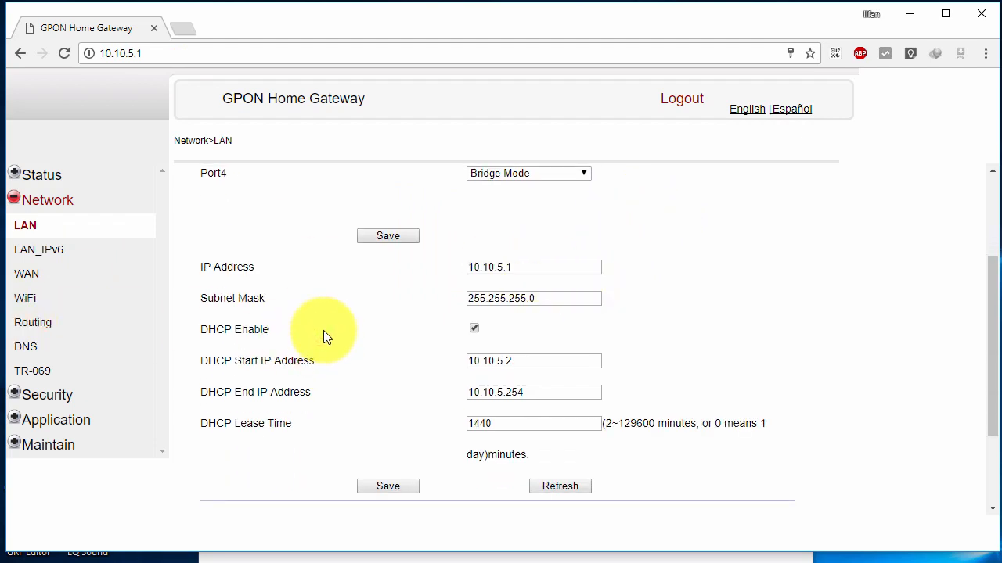
left_click_drag(202, 330, 247, 329)
left_click(474, 330)
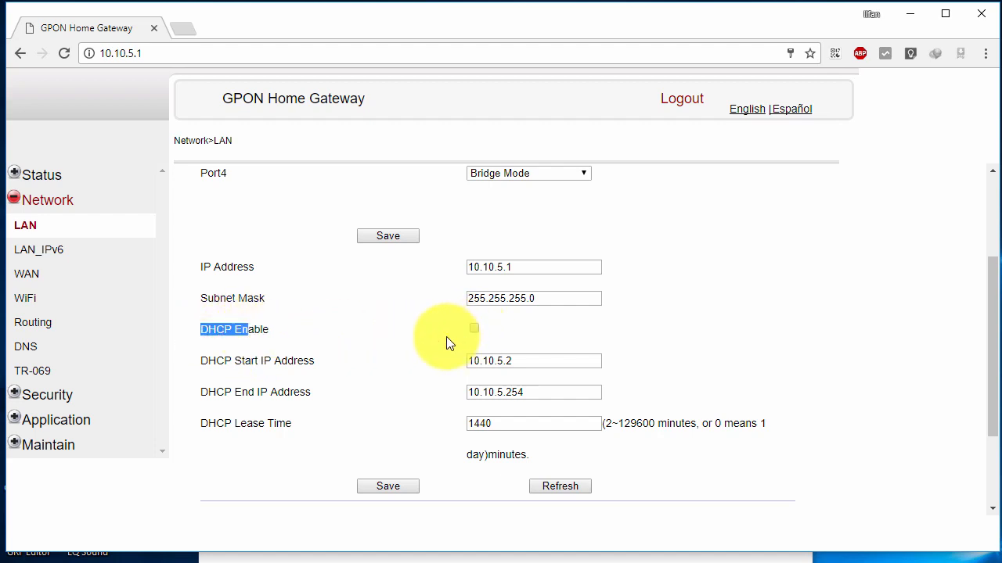
scroll(448, 333, "down", 1)
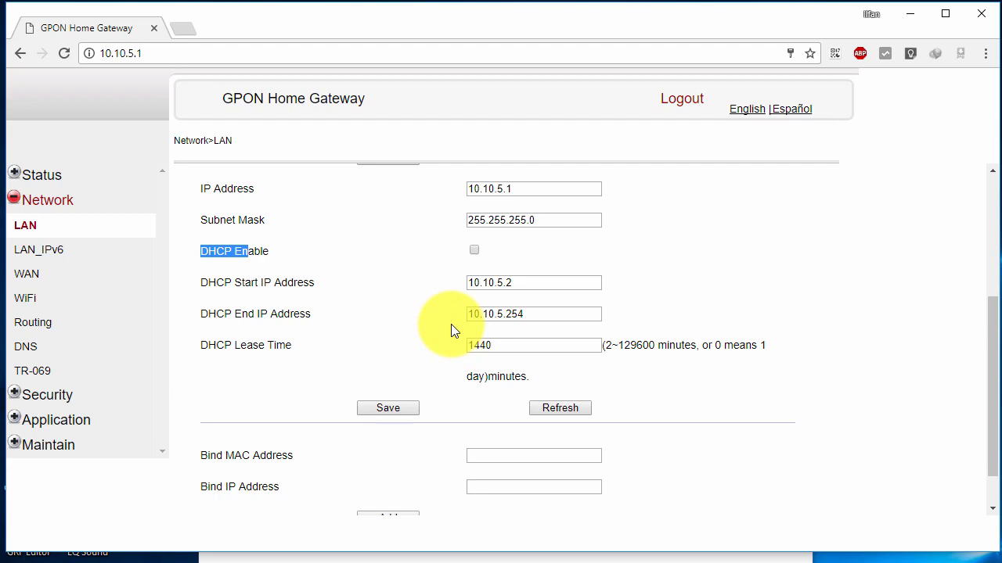
left_click(225, 250)
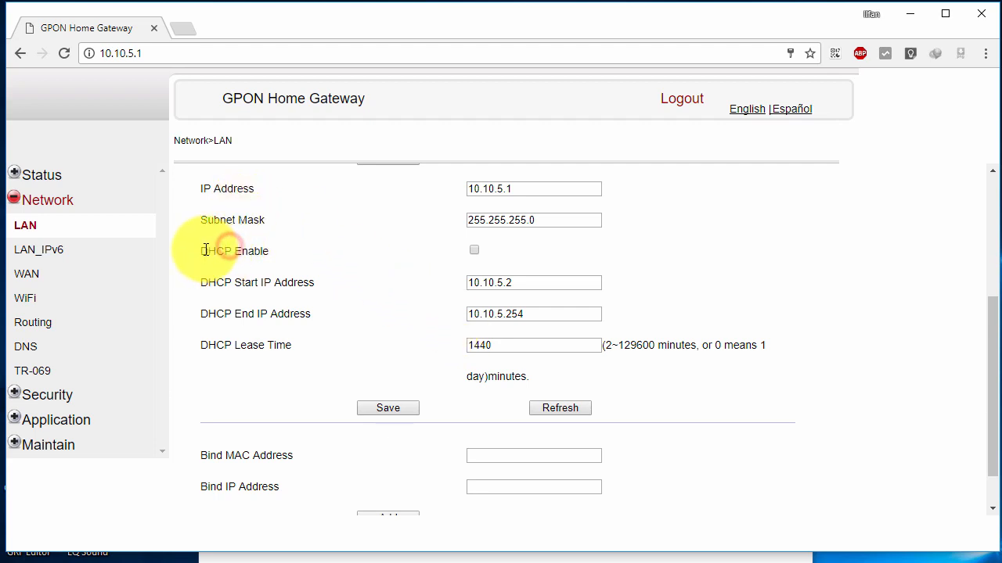
left_click_drag(205, 251, 239, 251)
left_click(447, 254)
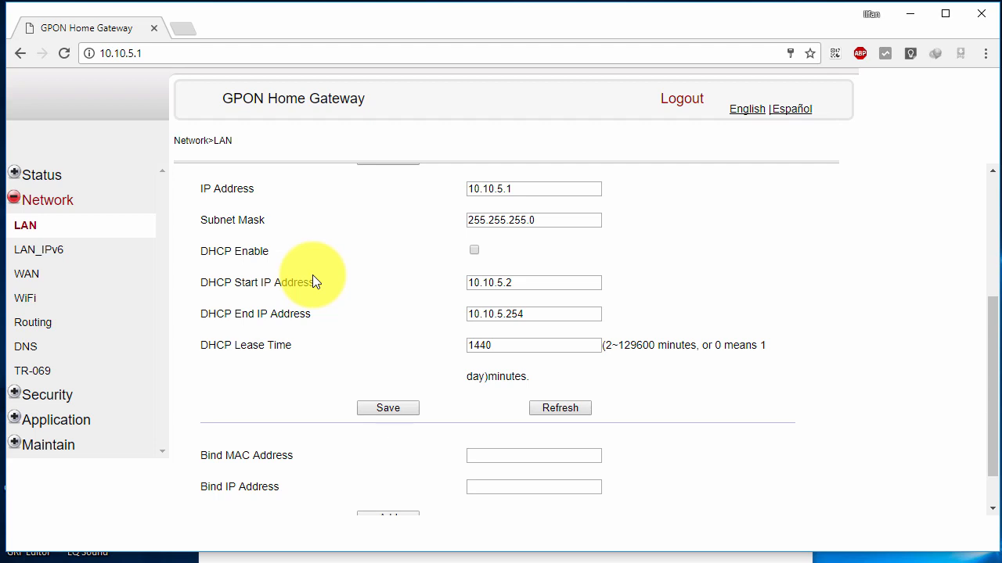
Save the LAN settings with the DHCP server turned off.
left_click(519, 283)
left_click(523, 310)
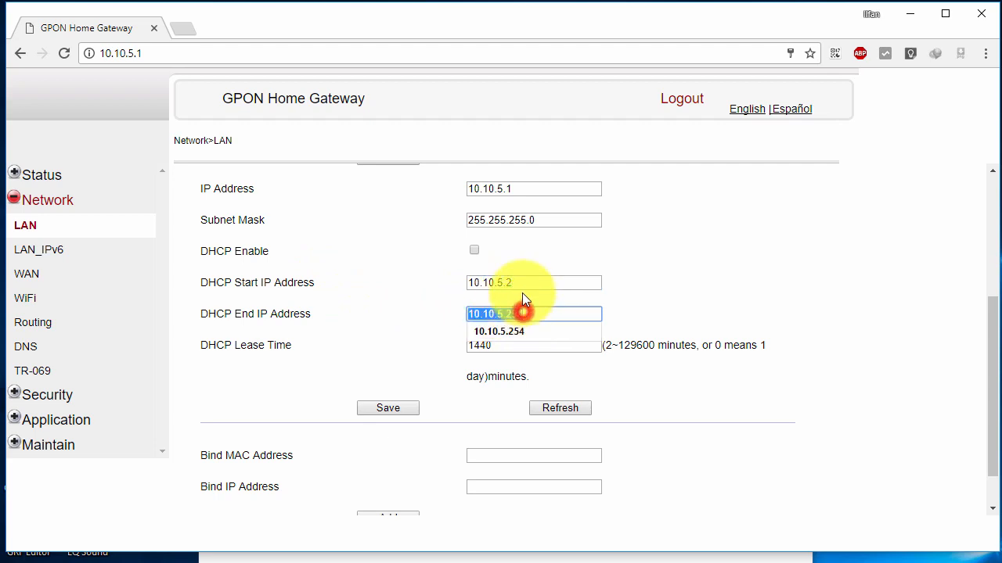
left_click(524, 282)
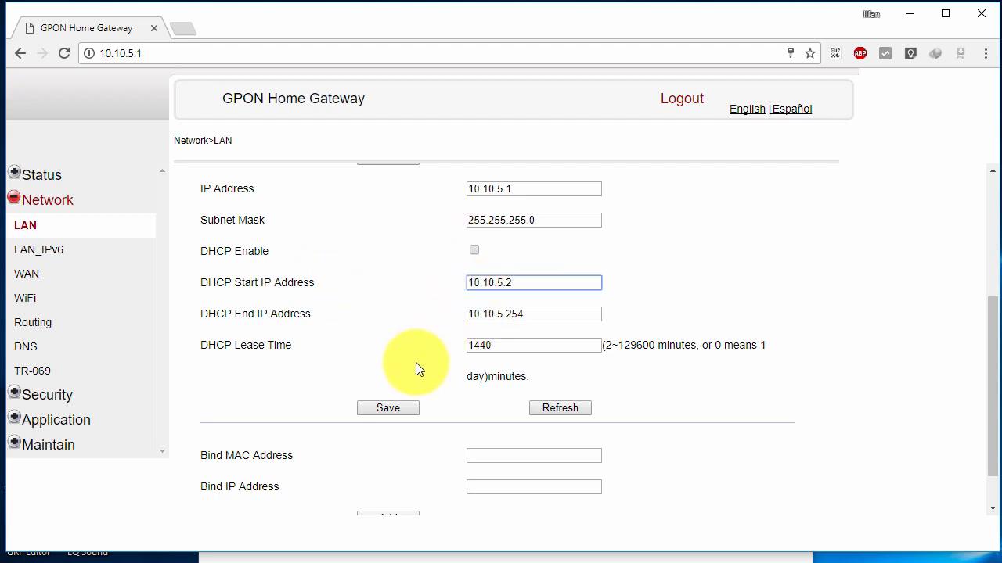
left_click(531, 282)
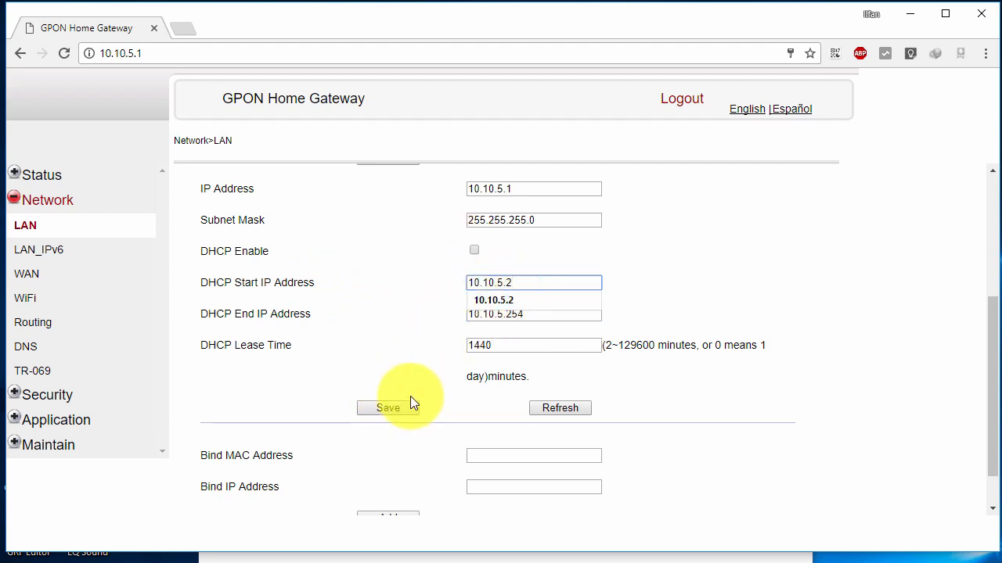
left_click(390, 407)
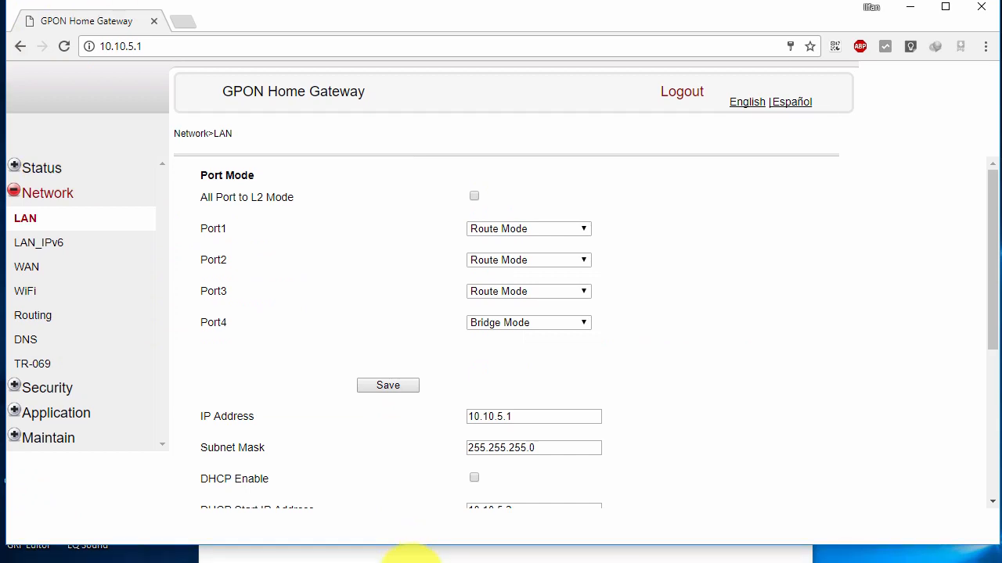
left_click(462, 542)
Disable and then re-enable the Ethernet adapter.
left_click(291, 245)
right_click(252, 258)
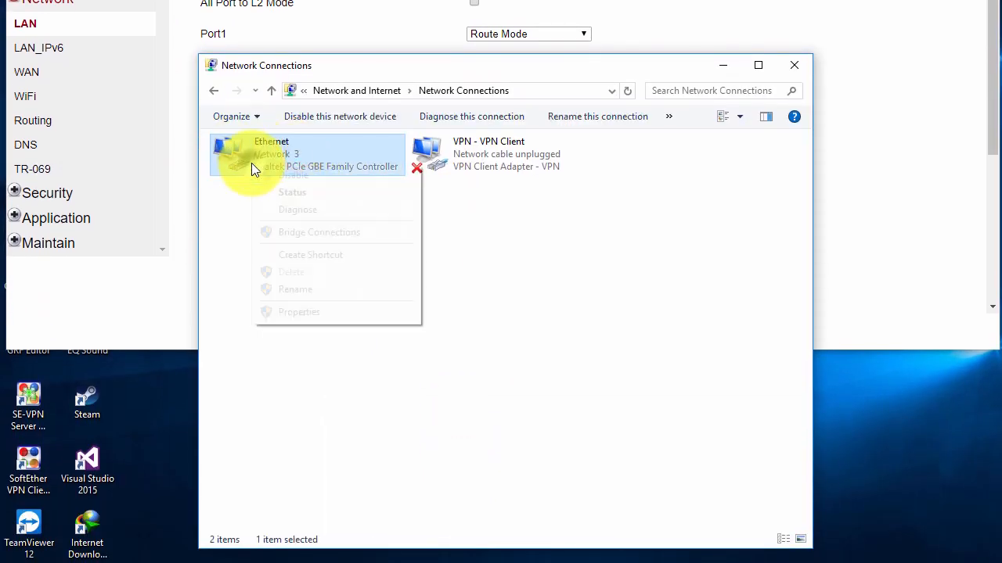
left_click(293, 174)
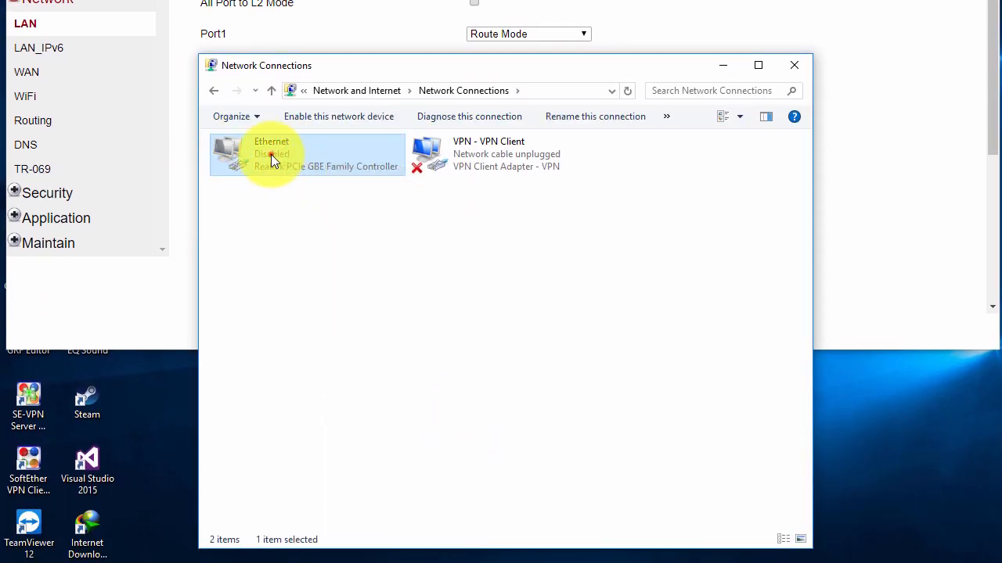
right_click(272, 155)
left_click(280, 165)
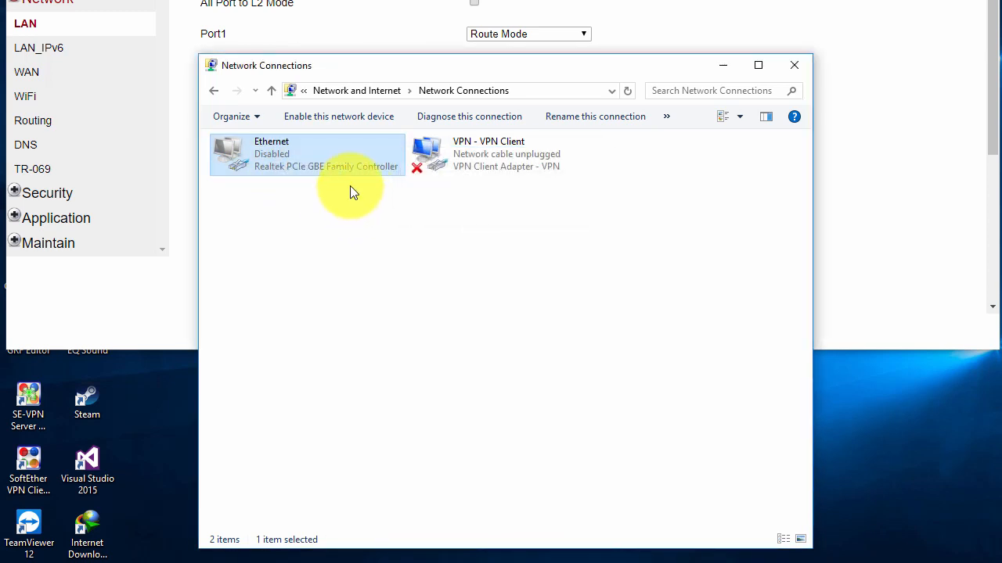
left_click(359, 220)
Open the Ethernet status details, which show no IPv4 address yet, and refresh them.
double_click(330, 156)
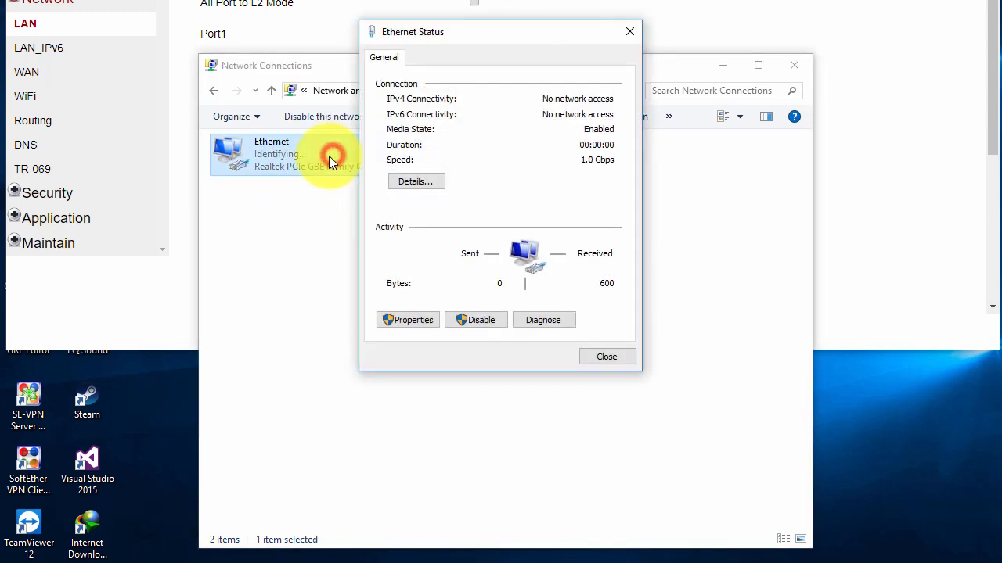
left_click(428, 183)
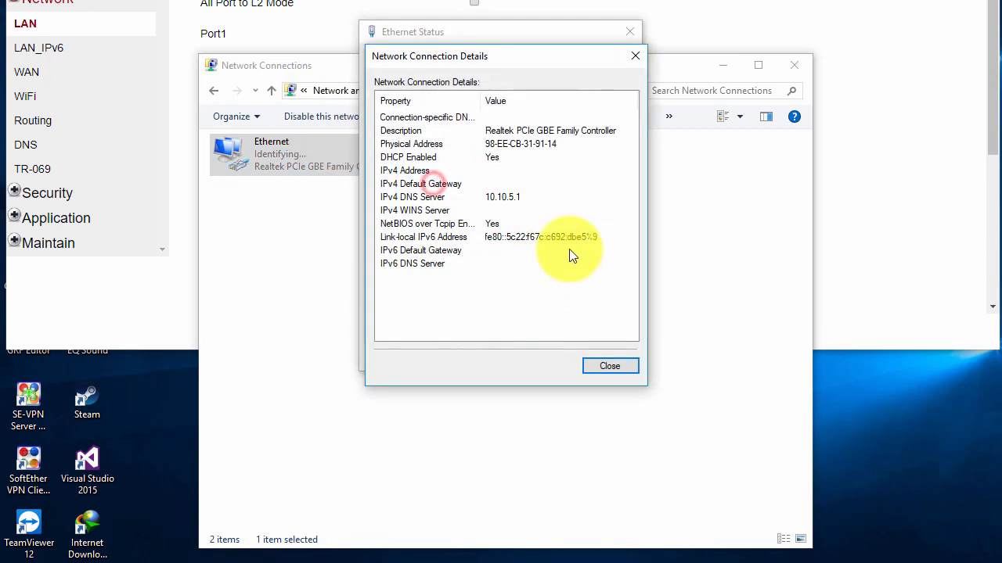
left_click(489, 171)
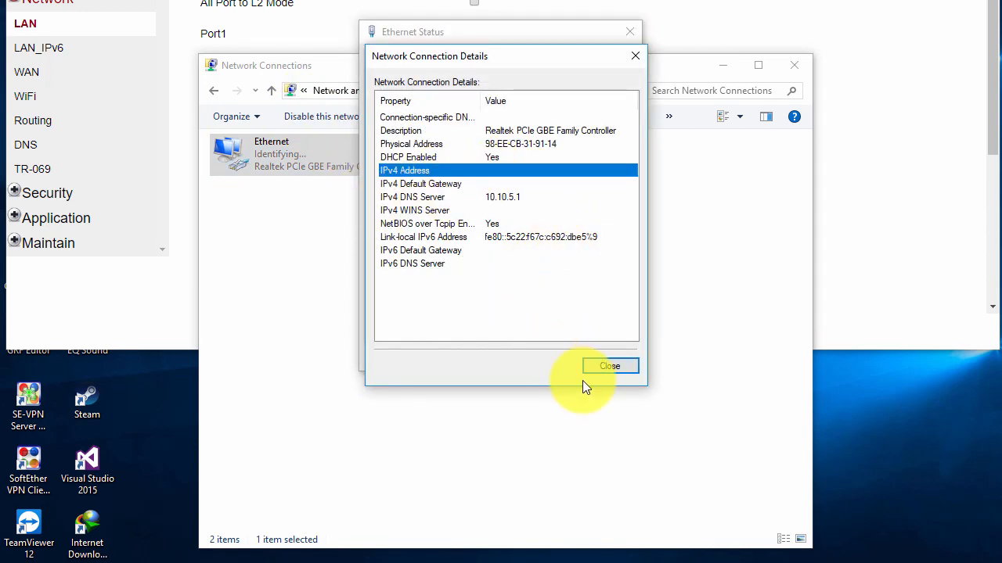
left_click(592, 369)
left_click(425, 186)
left_click(515, 172)
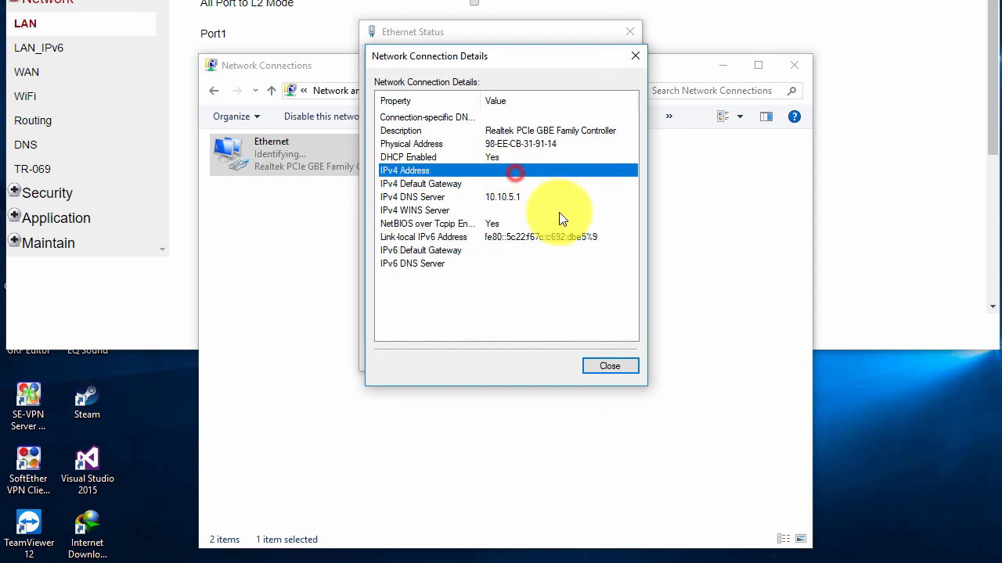
left_click(610, 365)
Inspect the 169.254.219.229 autoconfiguration address and its subnet mask, then close the details.
left_click(423, 184)
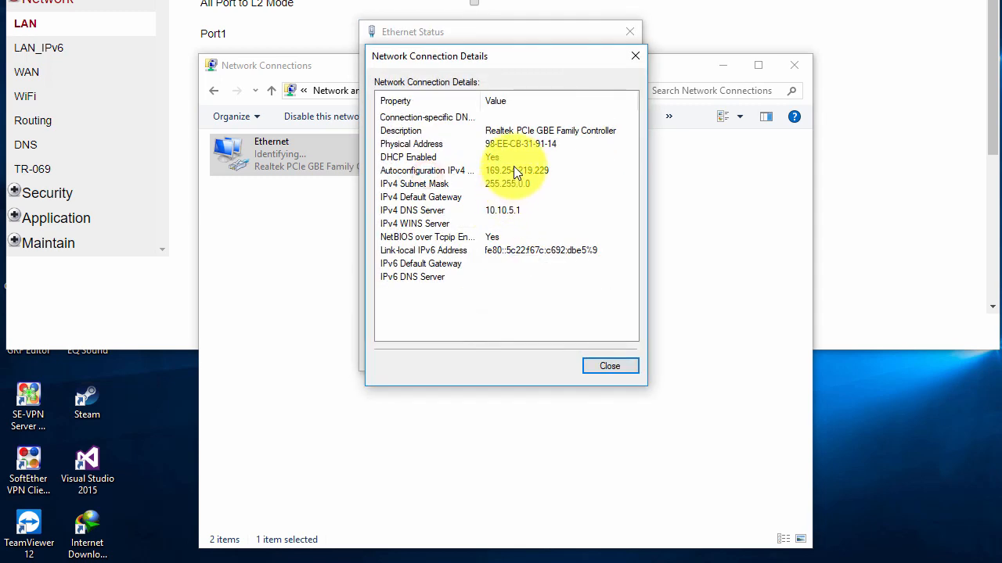
left_click(513, 170)
left_click(520, 187)
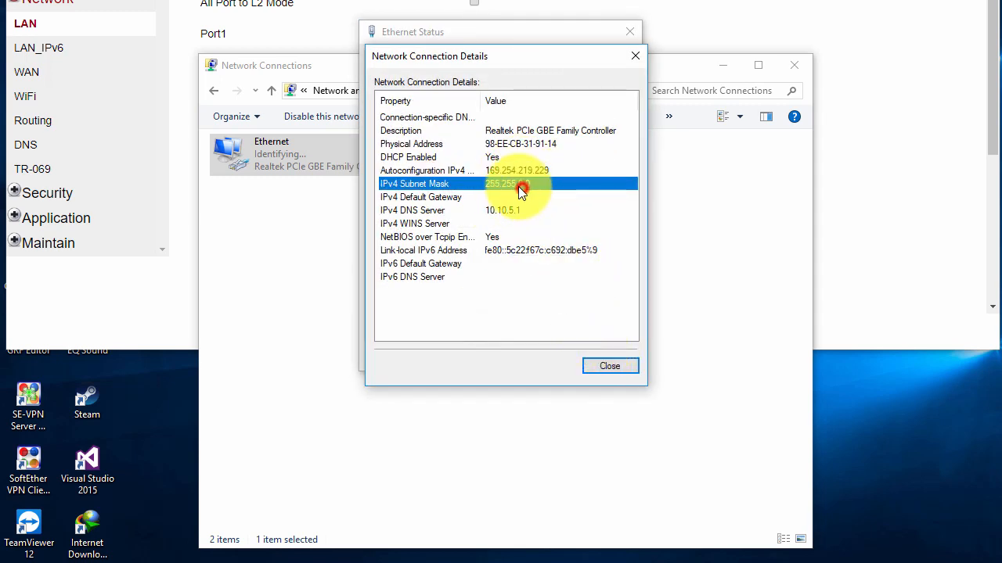
left_click(502, 170)
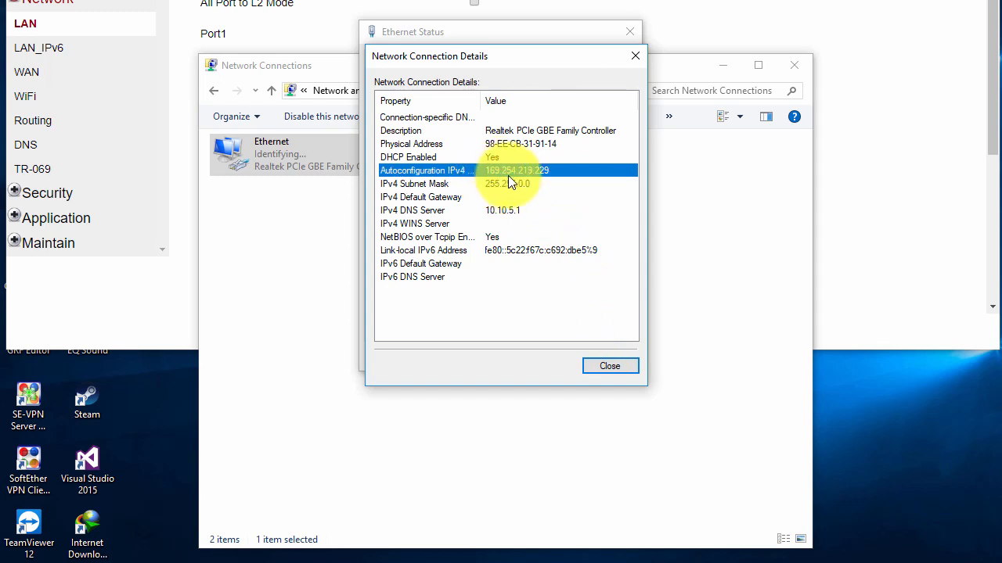
left_click(511, 183)
left_click(495, 170)
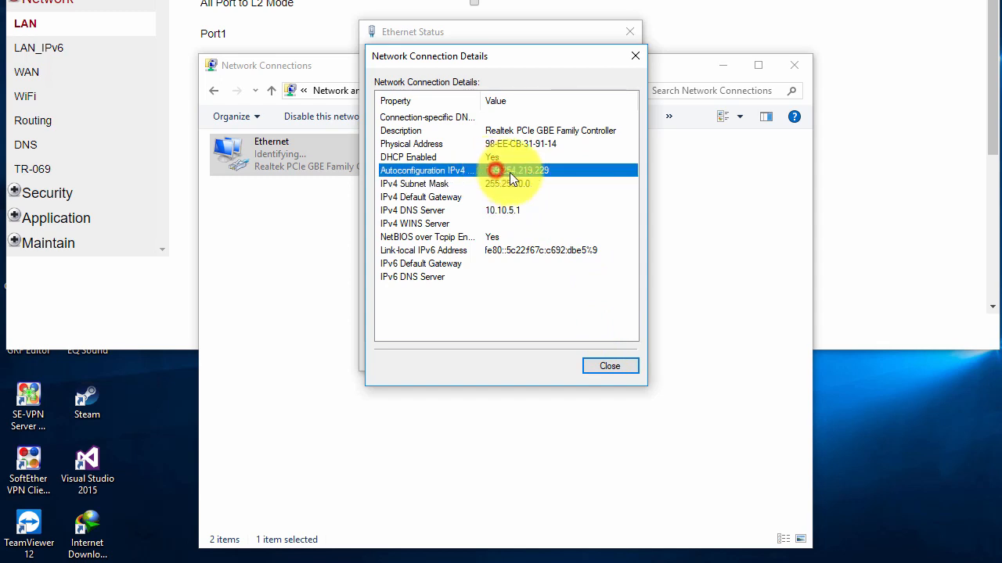
left_click(559, 185)
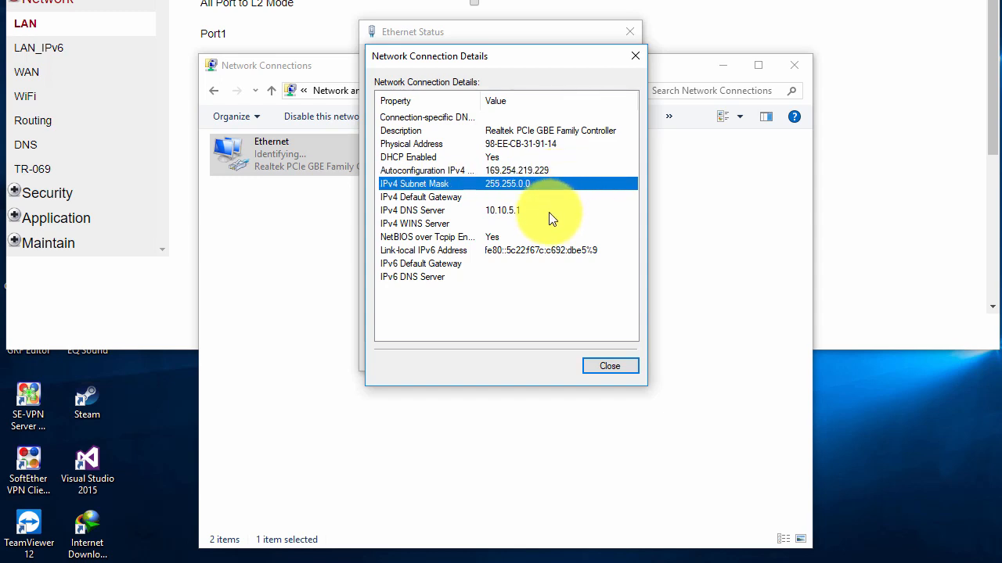
left_click(531, 171)
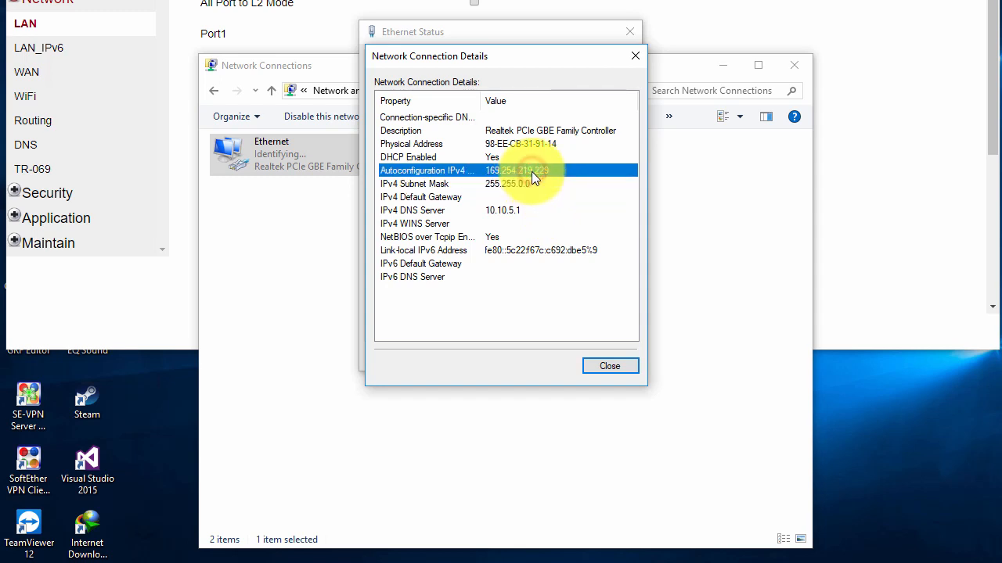
left_click(601, 364)
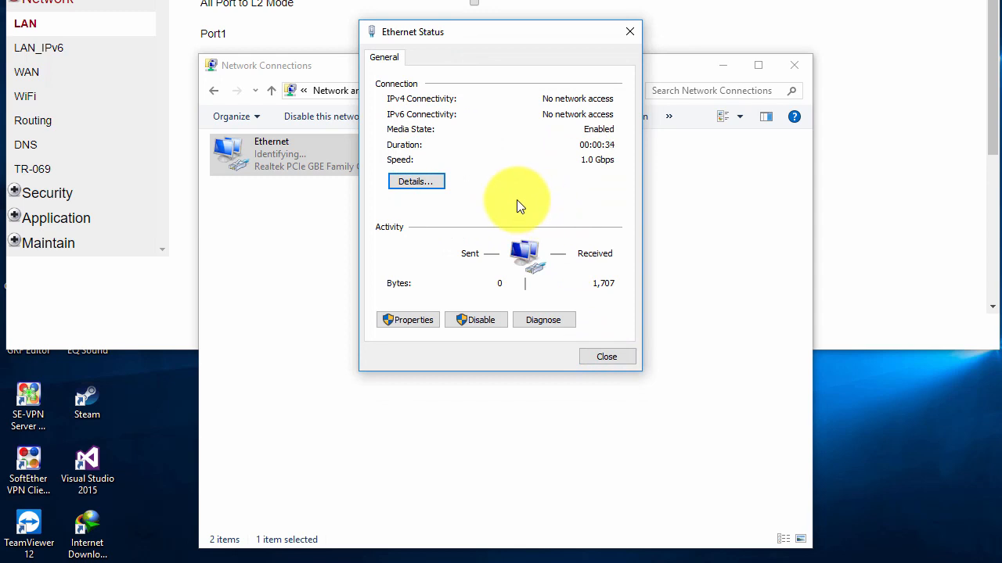
left_click(399, 321)
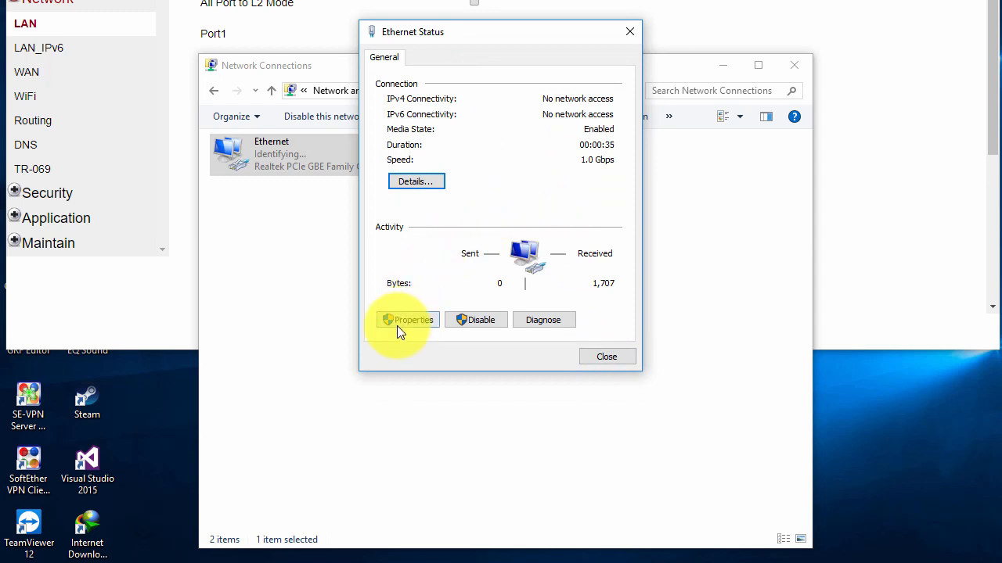
Open the Ethernet adapter's IPv4 settings and switch to a manually set IP address.
left_click(457, 226)
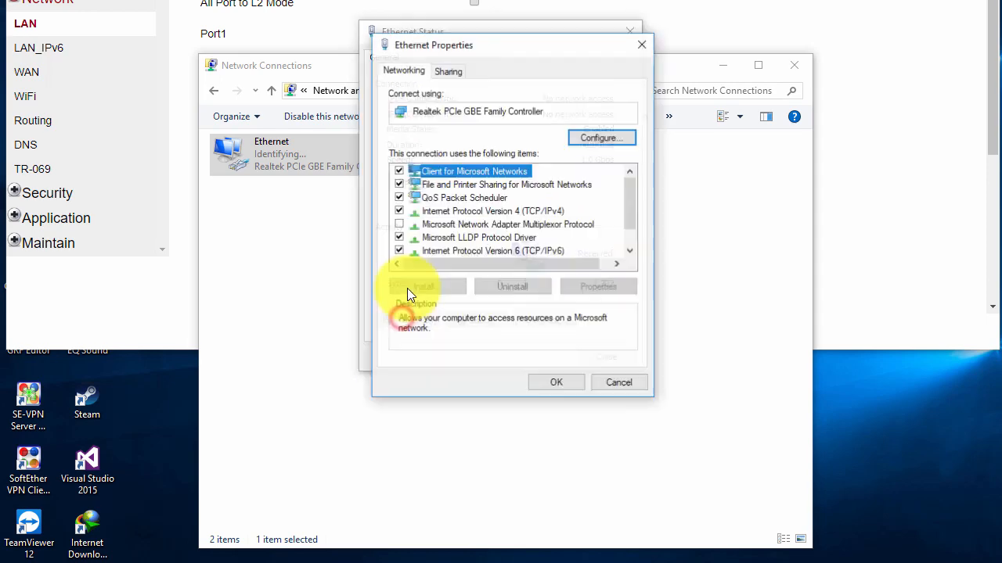
scroll(511, 207, "down", 1)
left_click(540, 186)
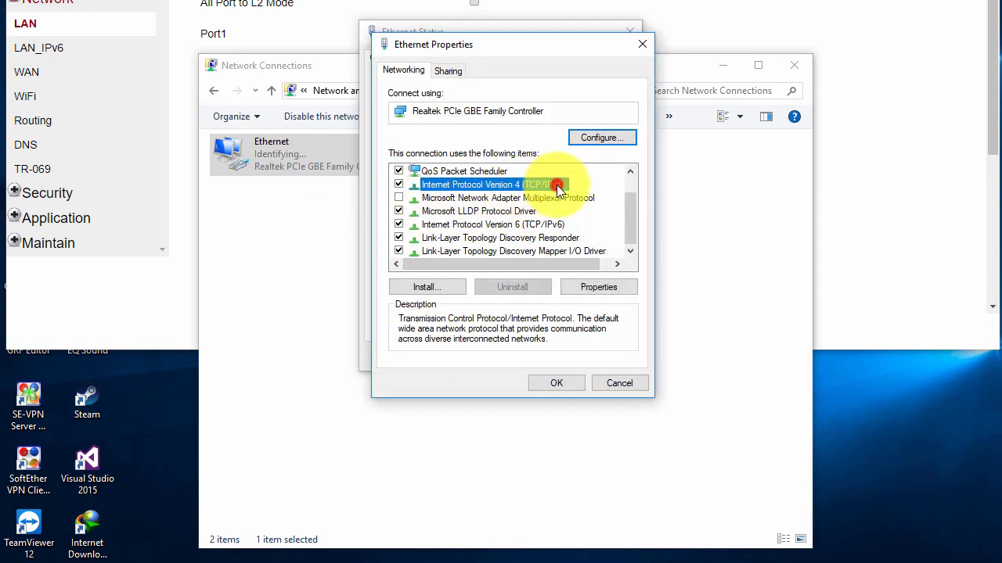
double_click(558, 185)
left_click(516, 217)
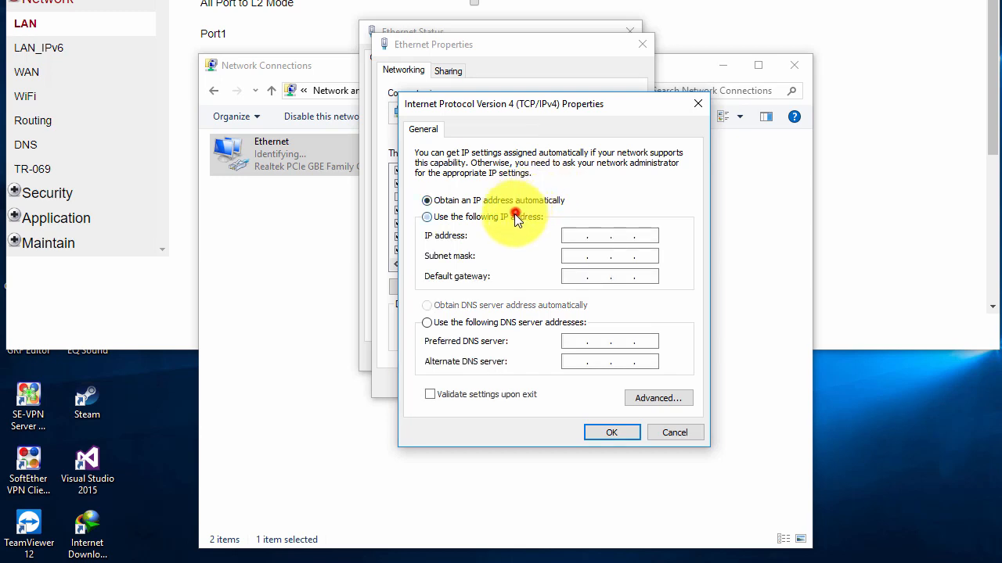
left_click(570, 239)
Enter IP 10.10.5.3, mask 255.255.255.0, gateway and DNS 10.10.5.1, and confirm.
left_click(581, 231)
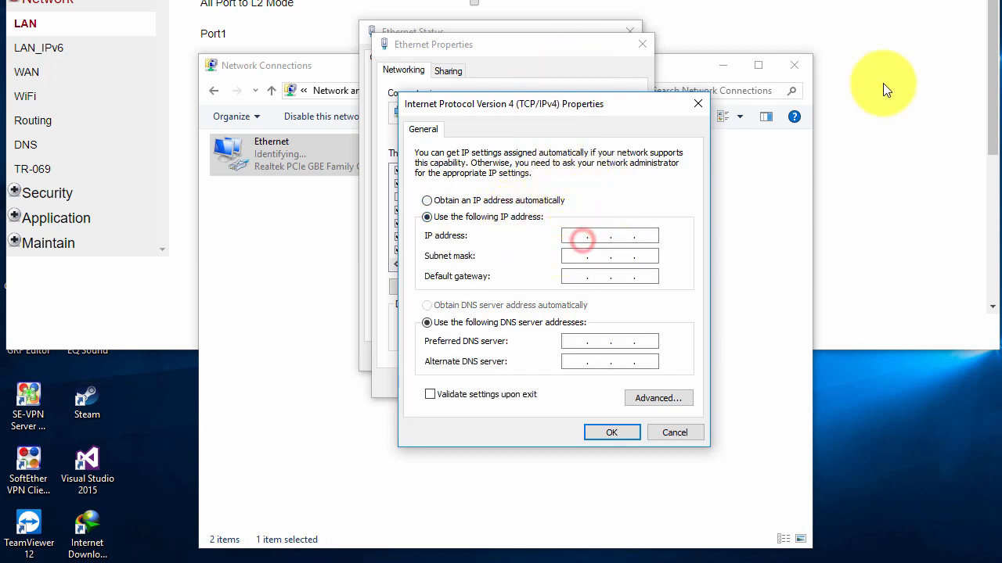
type("10.10.5.")
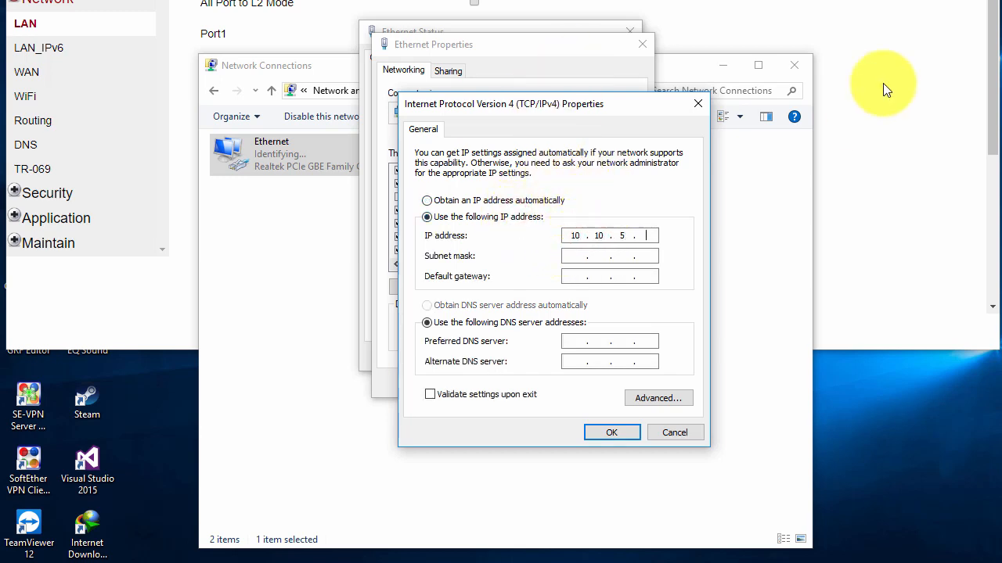
type("3")
key("Tab")
type("255.255.255")
key("Tab")
type("10")
type("0.5.1")
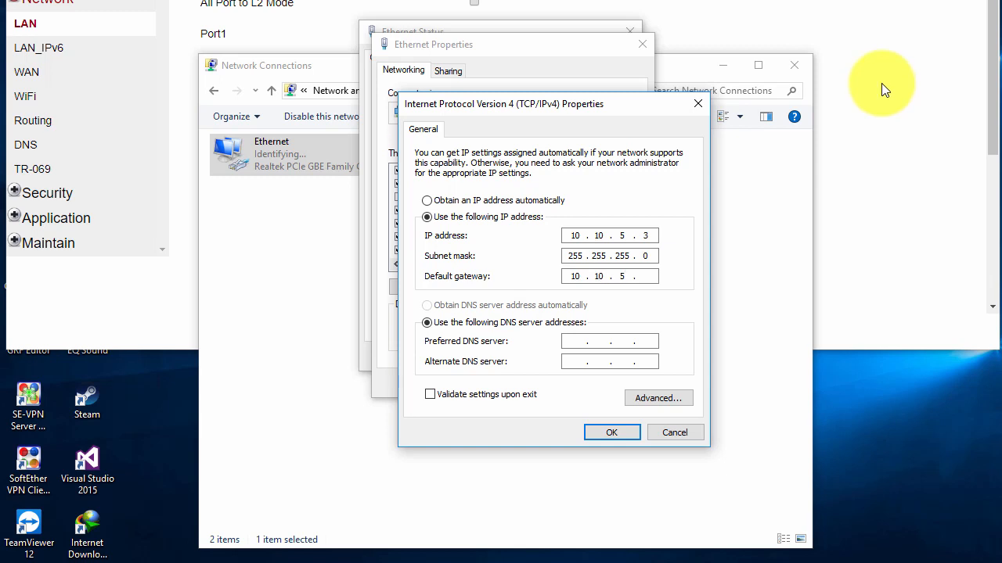
key("Tab")
key("Tab")
type("10.10.5.1")
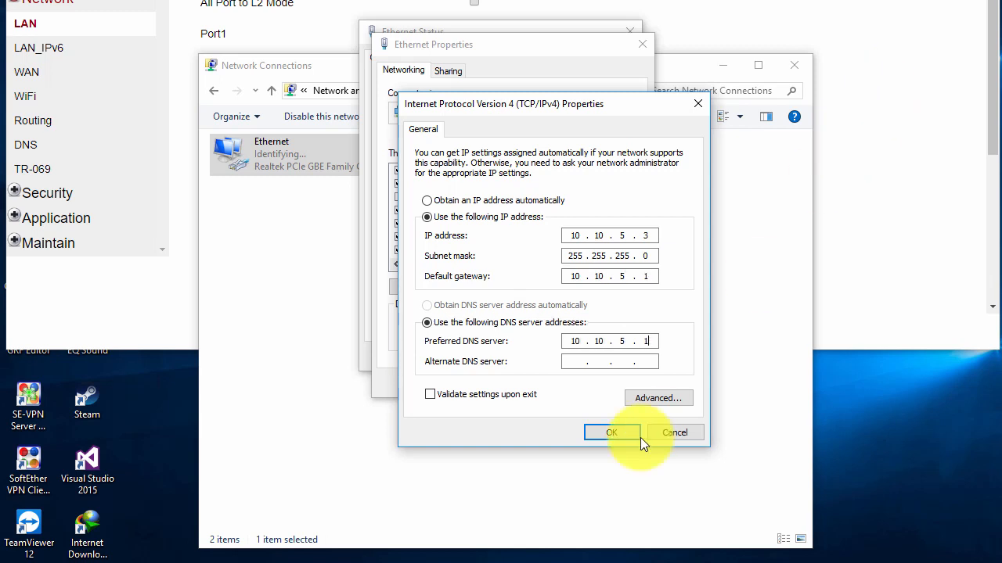
left_click(602, 435)
left_click(573, 384)
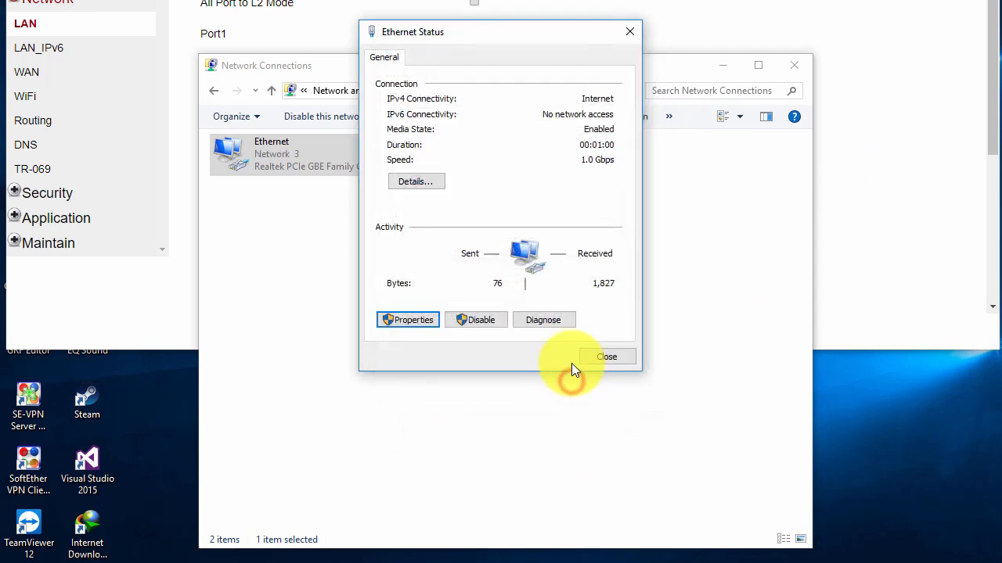
Close Ethernet Status and bring the ping console forward, showing replies from 74.125.24.94 at 12–14ms.
left_click(601, 354)
mouse_move(656, 547)
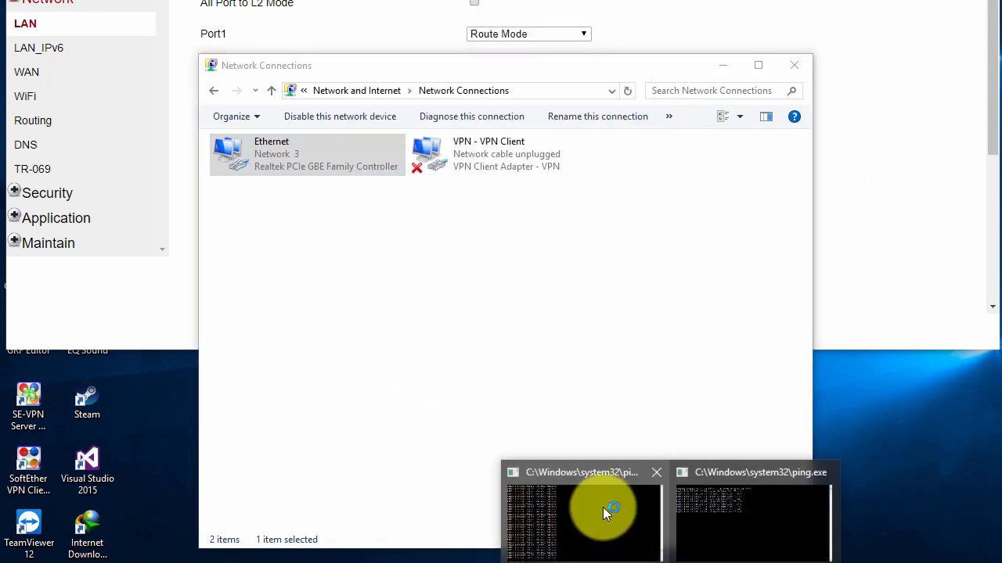
left_click(604, 504)
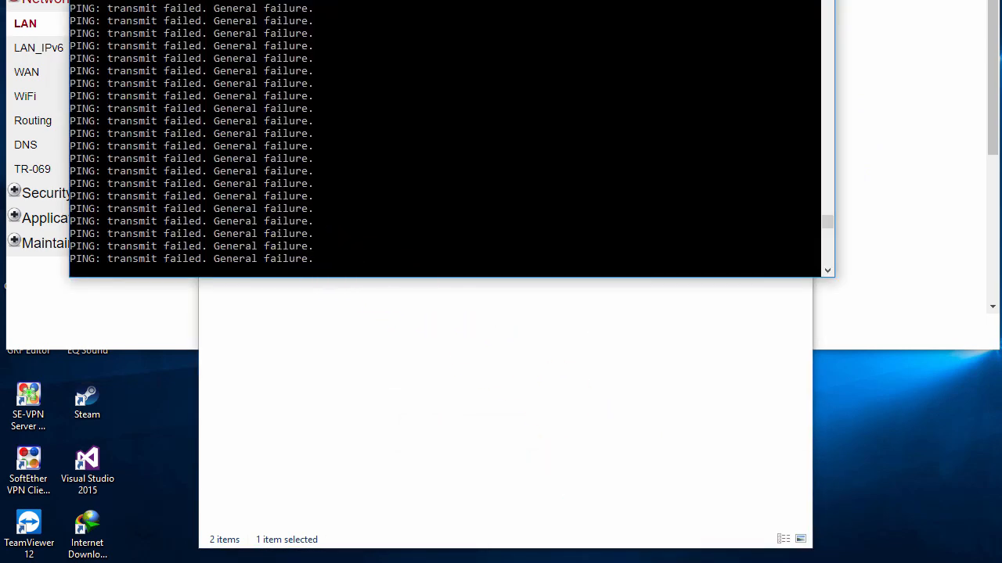
left_click_drag(387, 0, 473, 0)
left_click(359, 424)
left_click(380, 1)
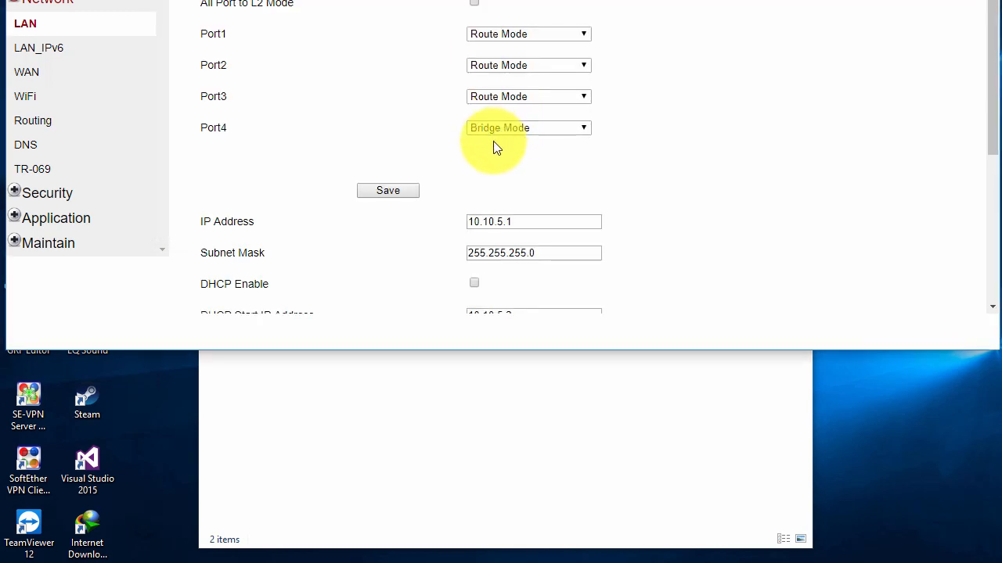
scroll(495, 145, "down", 1)
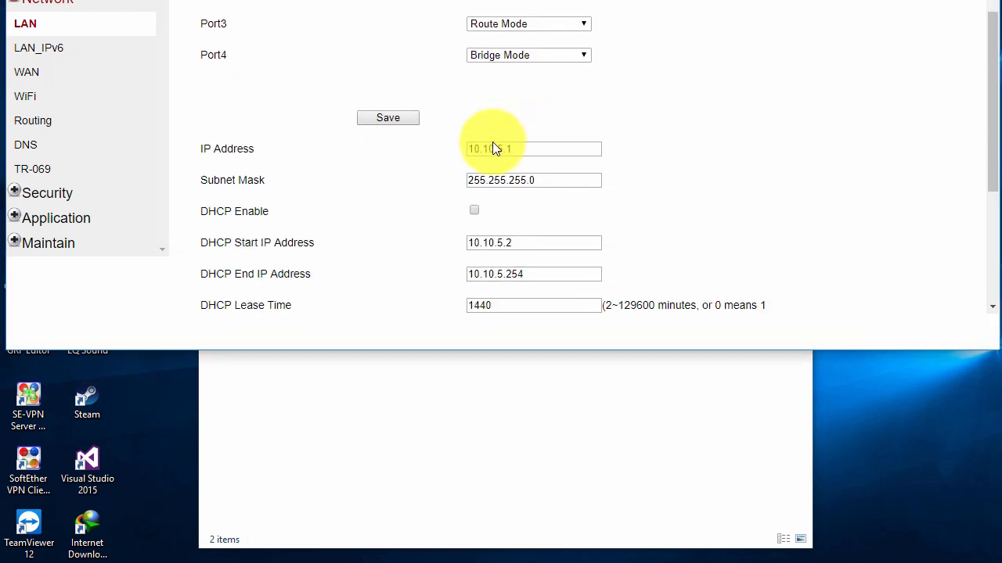
Scroll the LAN page to show IP 10.10.5.1, the mask and unchecked DHCP Enable.
scroll(493, 144, "down", 1)
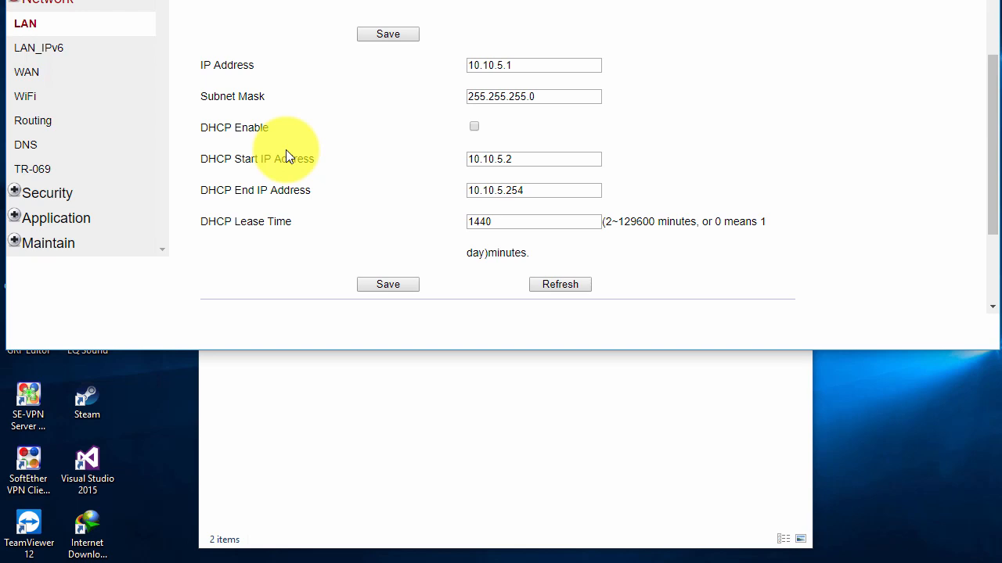
scroll(316, 213, "down", 3)
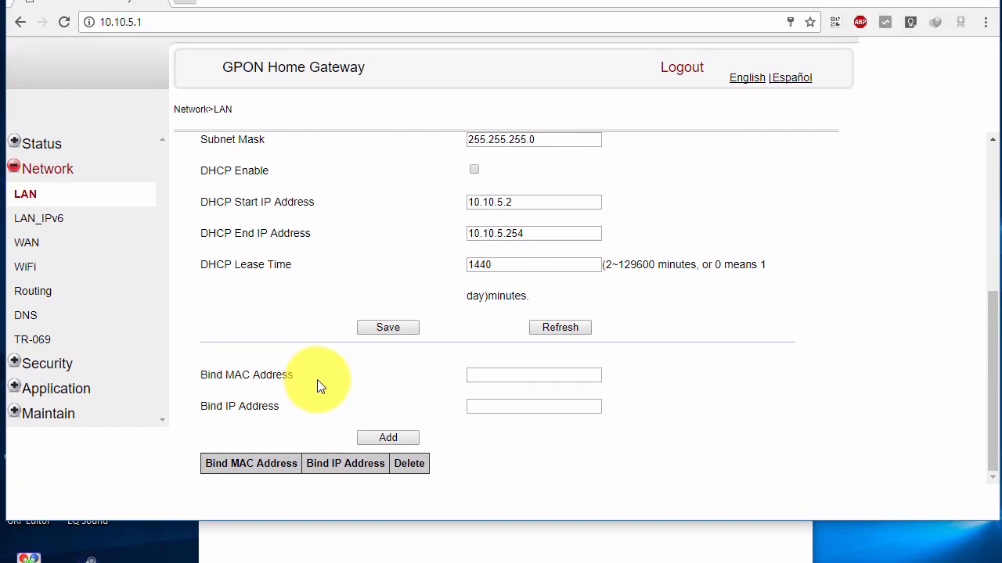
scroll(319, 385, "up", 4)
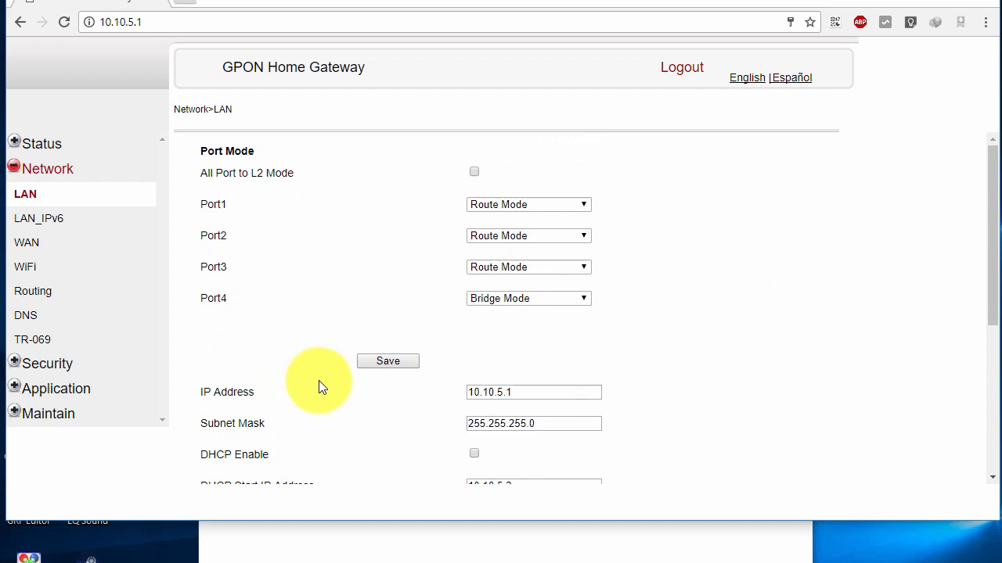
scroll(321, 387, "down", 4)
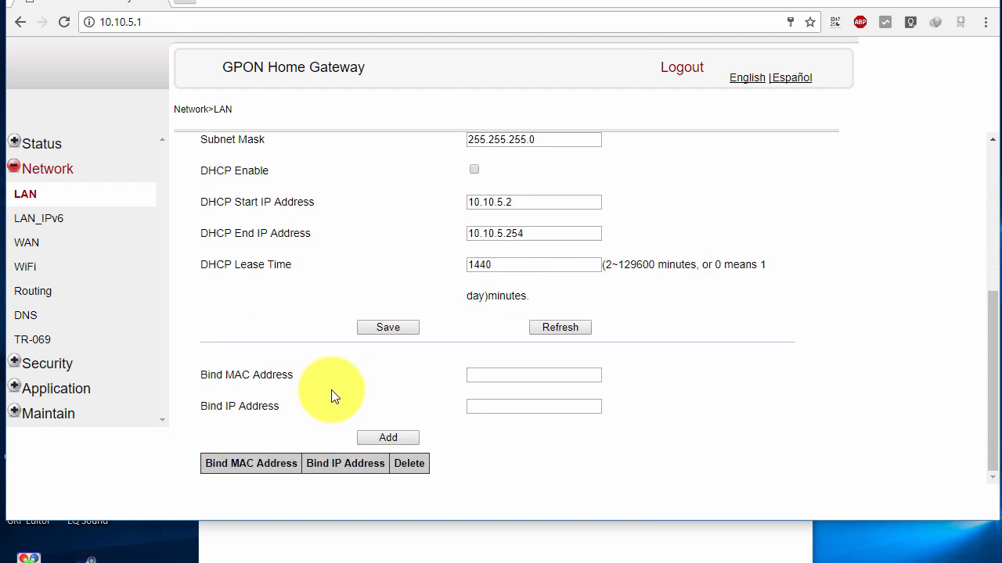
left_click(334, 382)
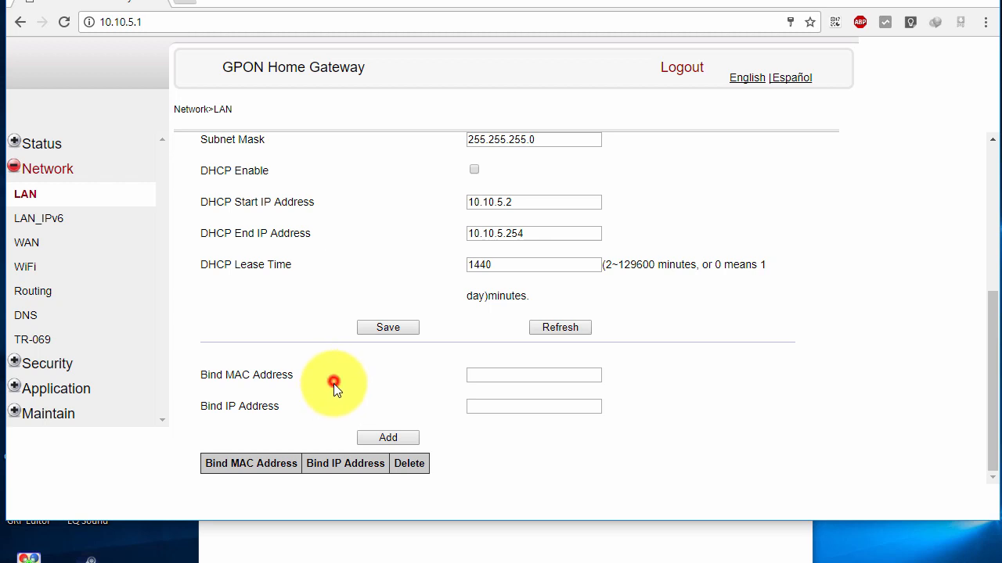
left_click(322, 550)
left_click(280, 165)
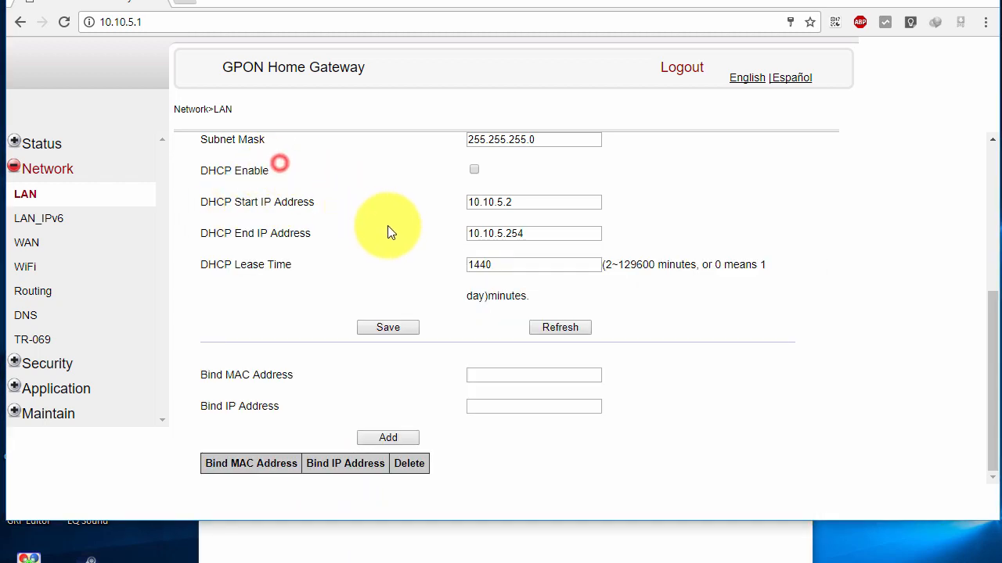
left_click(458, 558)
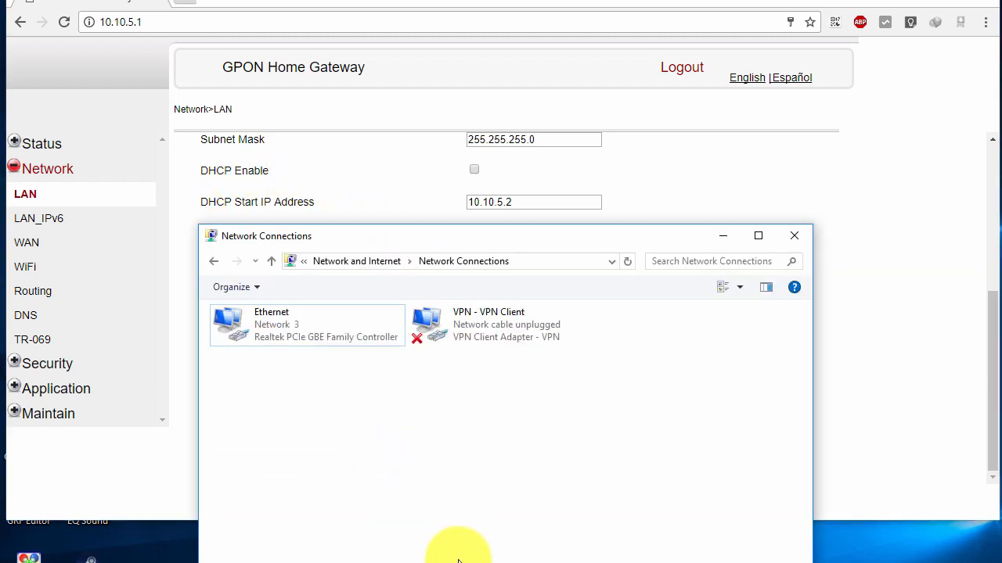